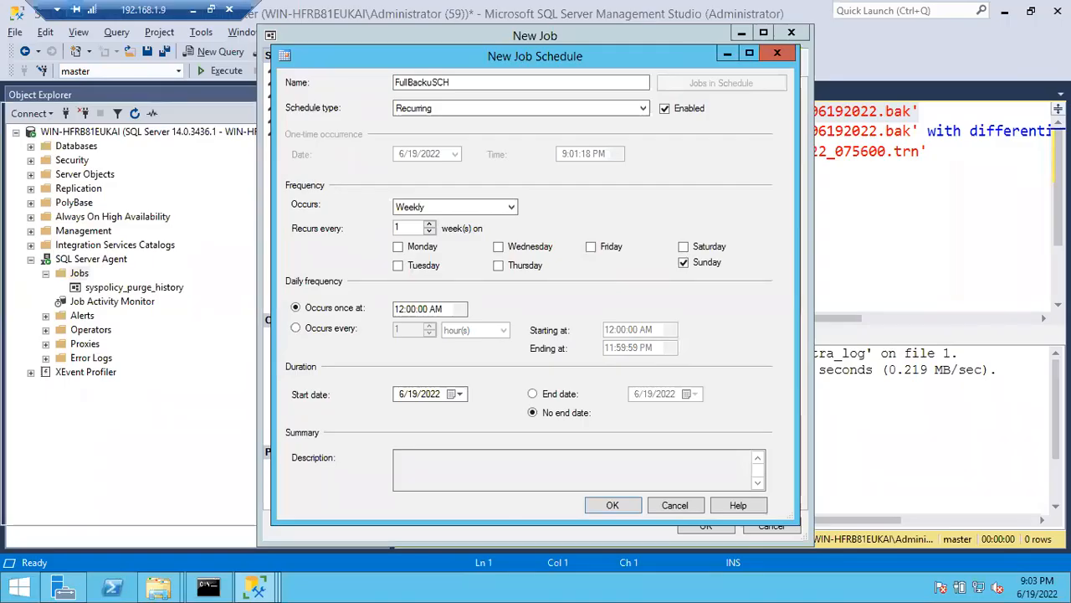
# - Disable the new FullBackuSCH schedule, set its daily frequency to occur once at 2:00:00 AM, and save it
pyautogui.click(669, 112)
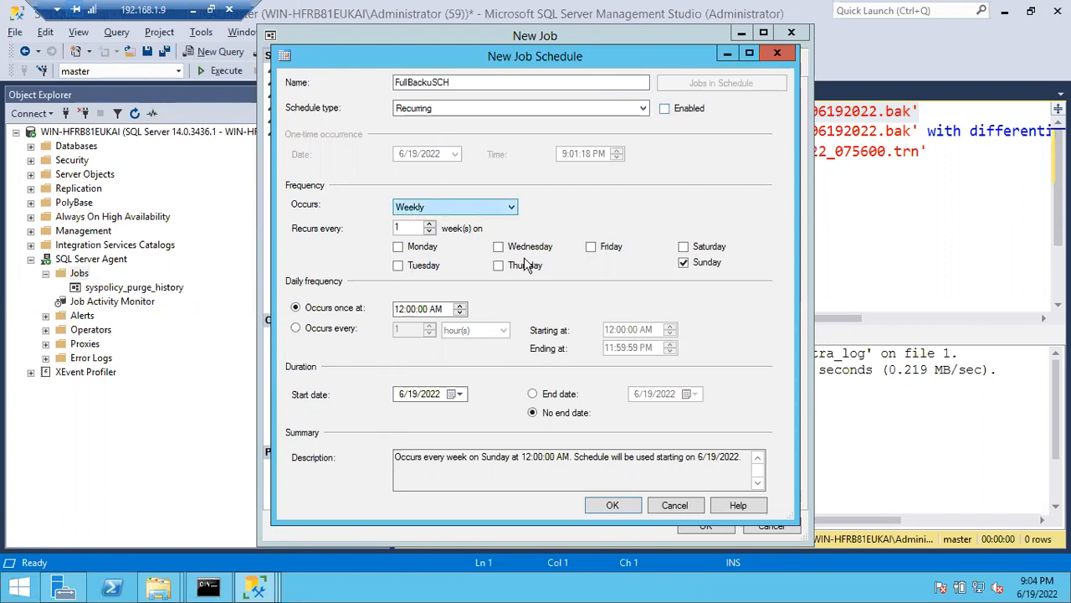
pyautogui.click(332, 330)
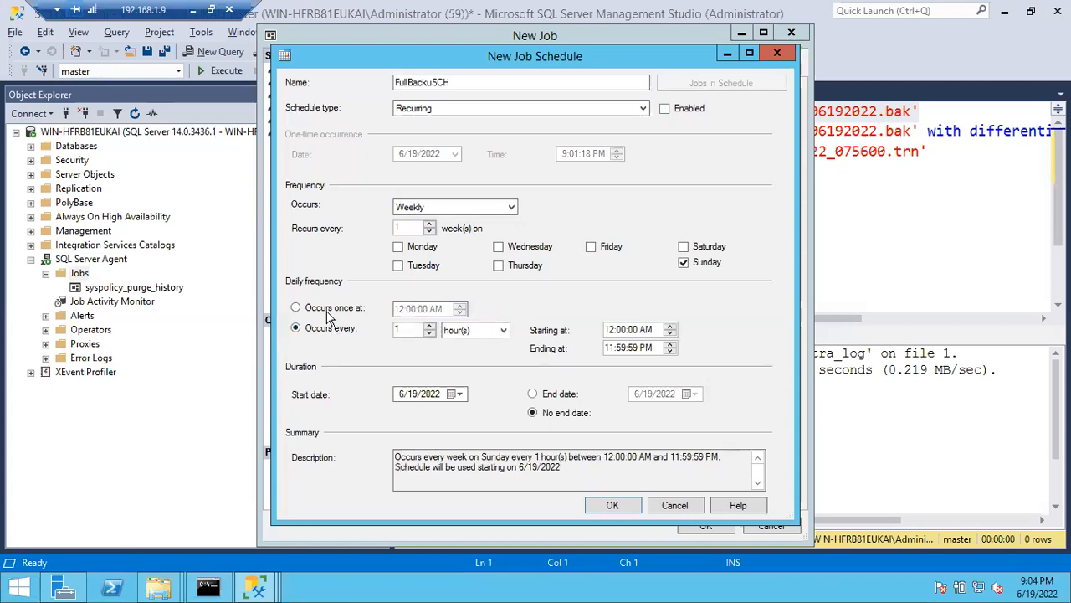
pyautogui.click(325, 308)
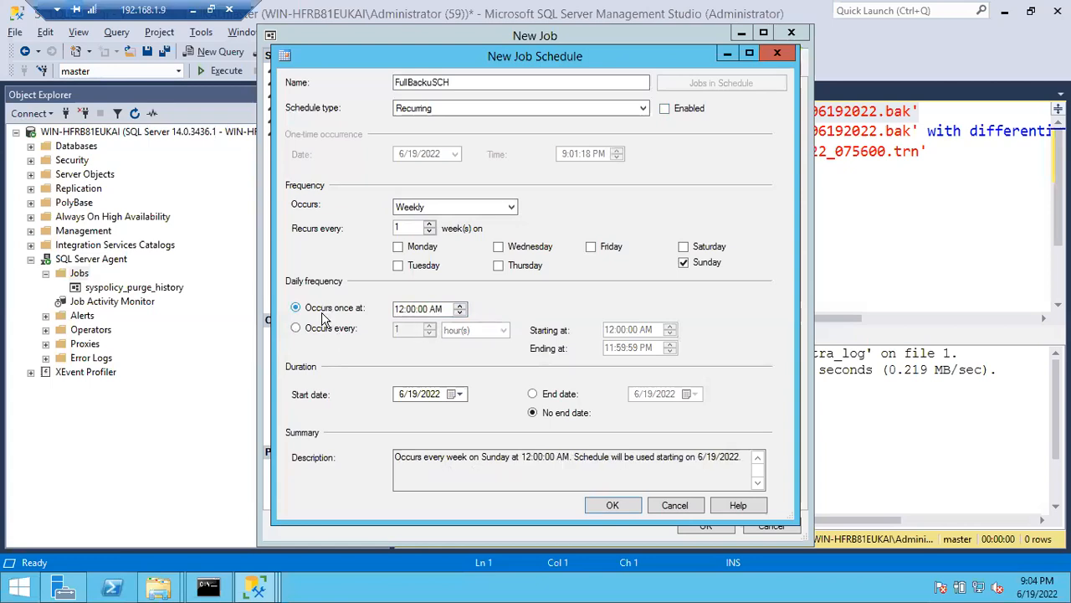
pyautogui.click(459, 309)
pyautogui.click(460, 306)
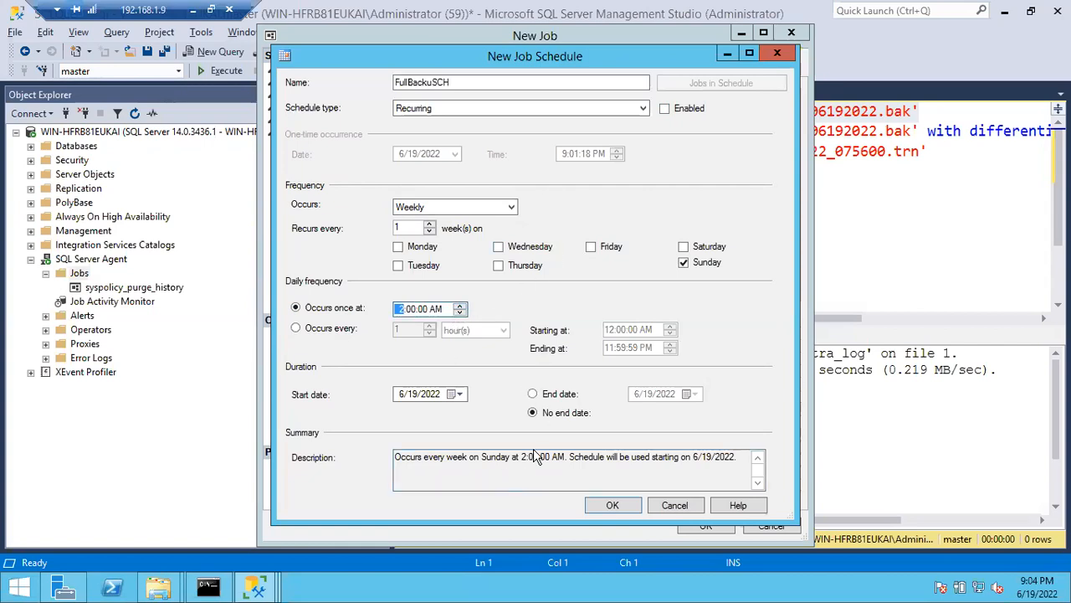
pyautogui.click(610, 504)
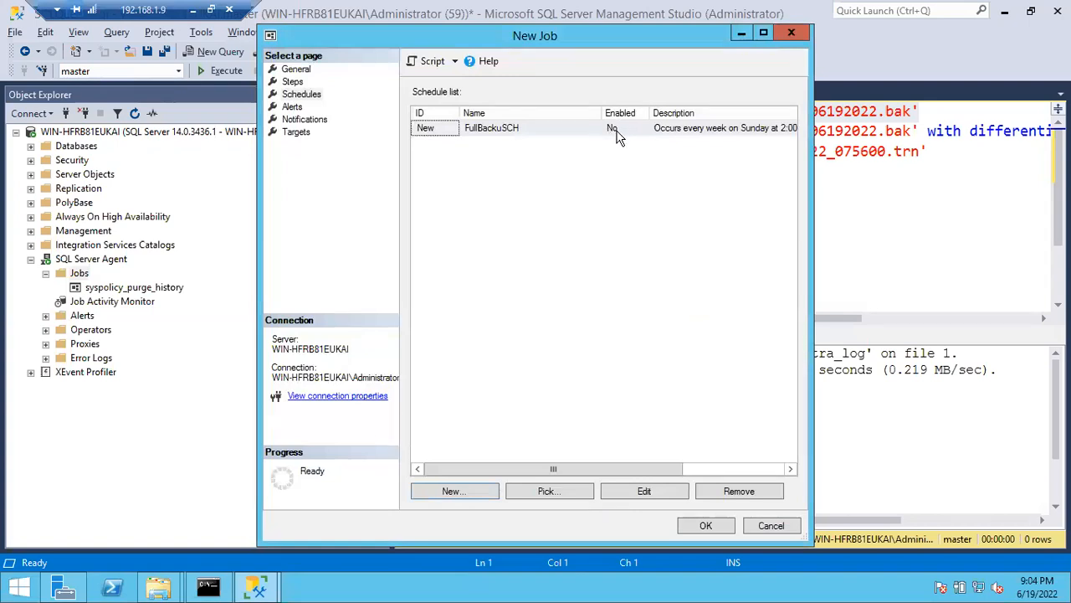
# - Reopen the FullBackuSCH schedule, enable it, and set it to occur daily, recurring every 1 day
pyautogui.doubleClick(519, 130)
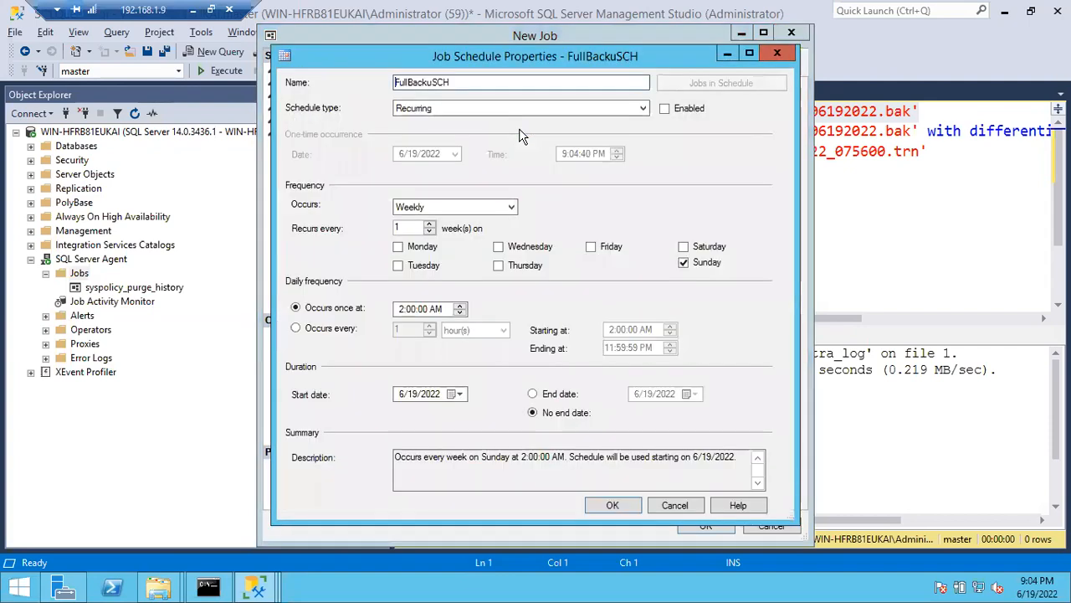
pyautogui.click(664, 109)
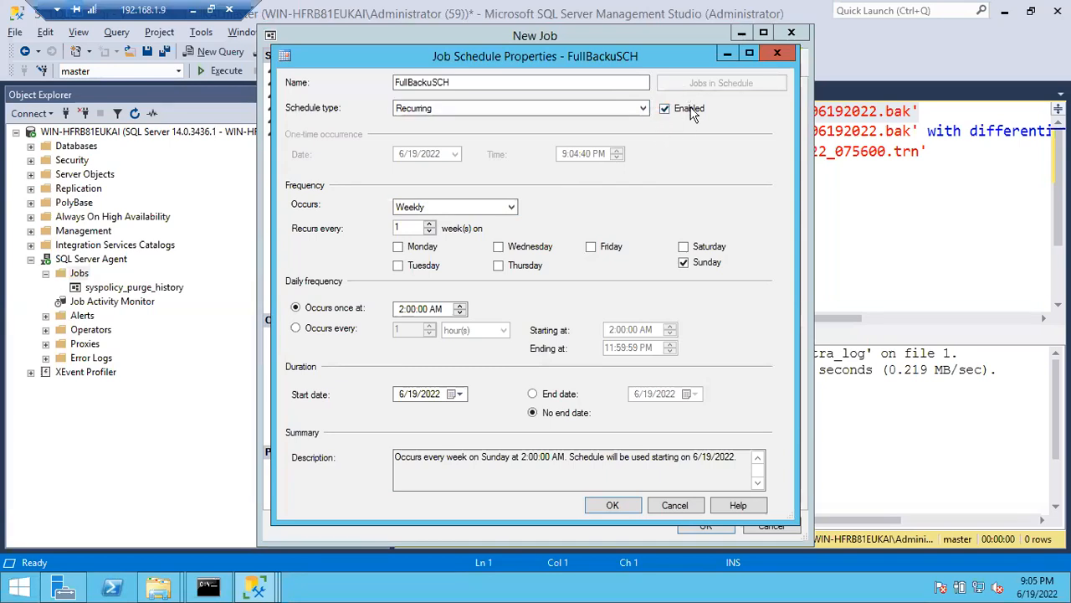
pyautogui.click(411, 214)
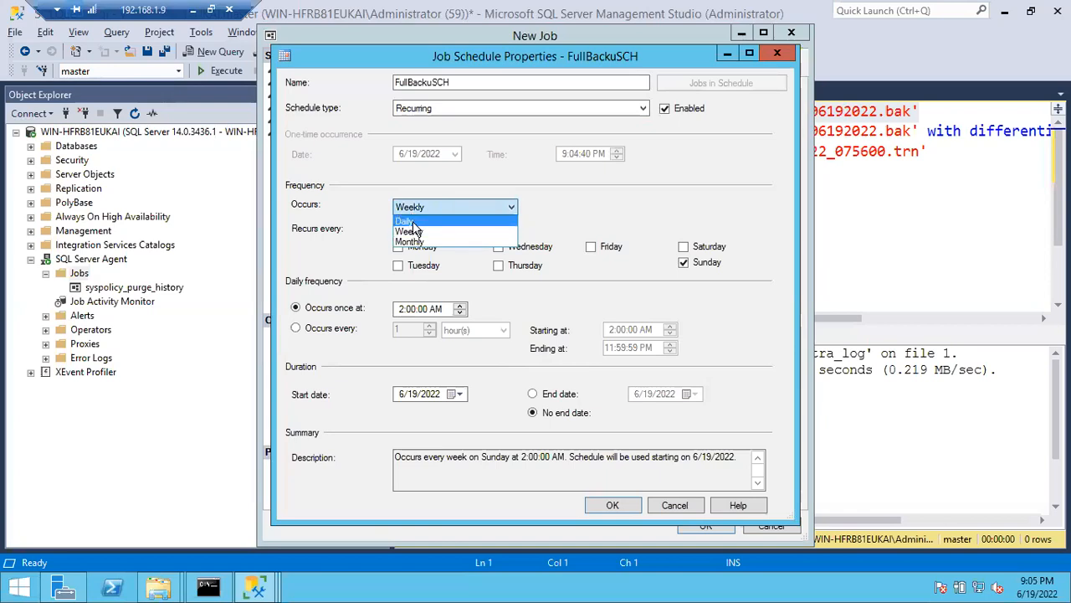
pyautogui.click(412, 220)
pyautogui.click(413, 209)
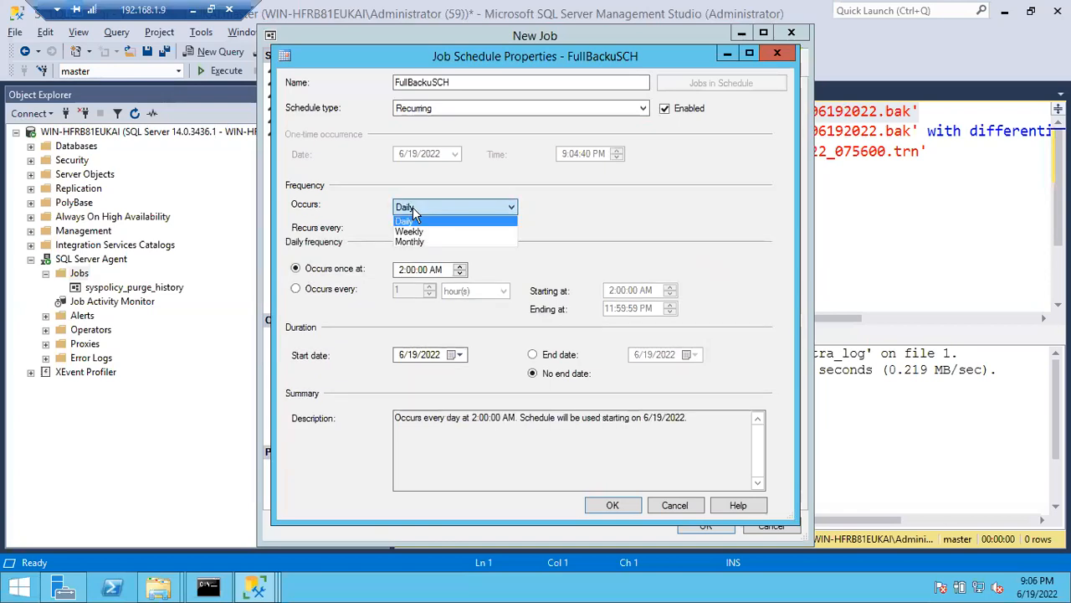
pyautogui.click(413, 242)
pyautogui.click(409, 207)
pyautogui.click(411, 222)
pyautogui.click(405, 229)
pyautogui.moveTo(366, 231); pyautogui.dragTo(356, 232)
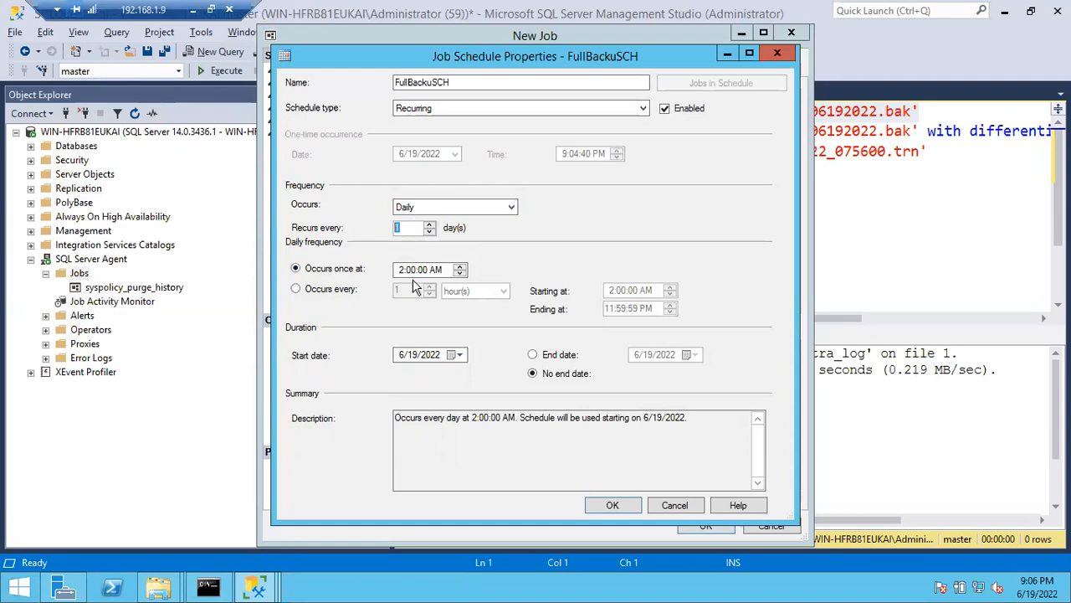
# - Set the schedule's daily frequency to occur every 4 hours and review the summary description
pyautogui.click(322, 291)
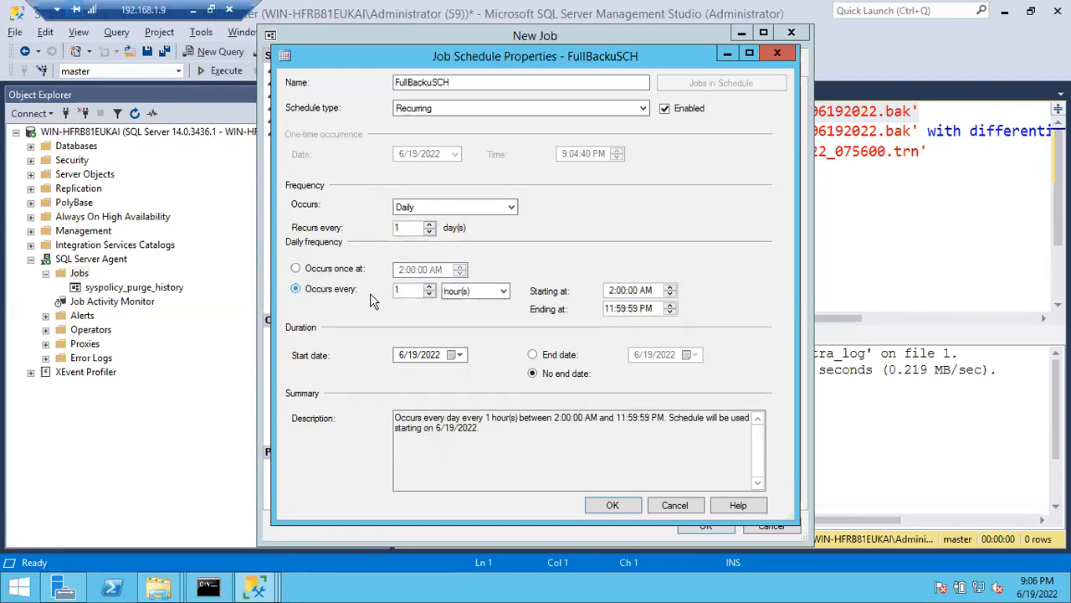
pyautogui.write('4')
pyautogui.moveTo(401, 417); pyautogui.dragTo(559, 418)
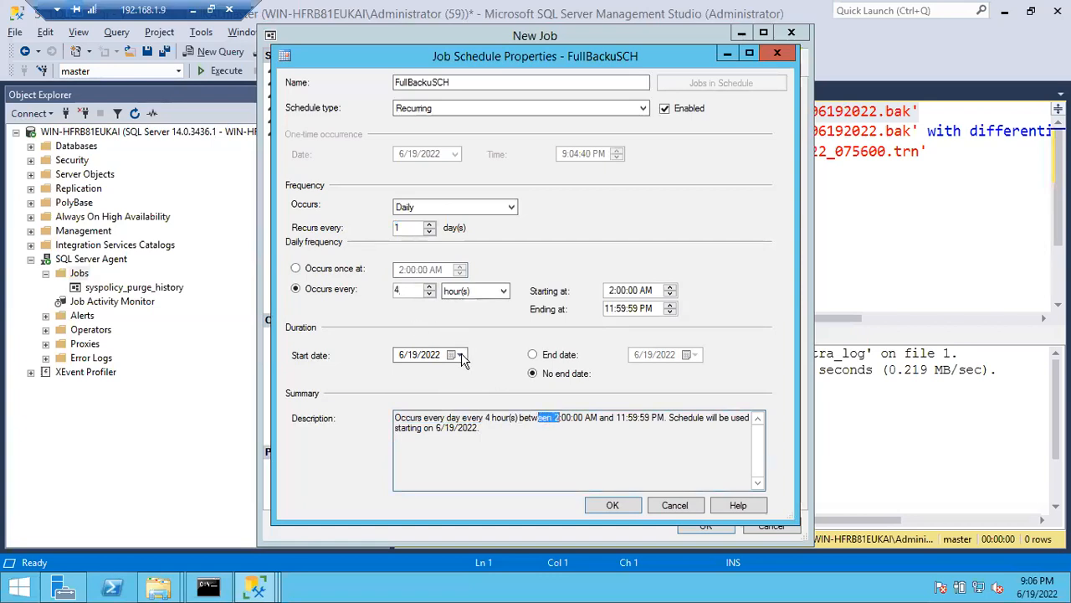
pyautogui.click(571, 435)
pyautogui.moveTo(605, 417); pyautogui.dragTo(674, 416)
pyautogui.moveTo(488, 430); pyautogui.dragTo(402, 429)
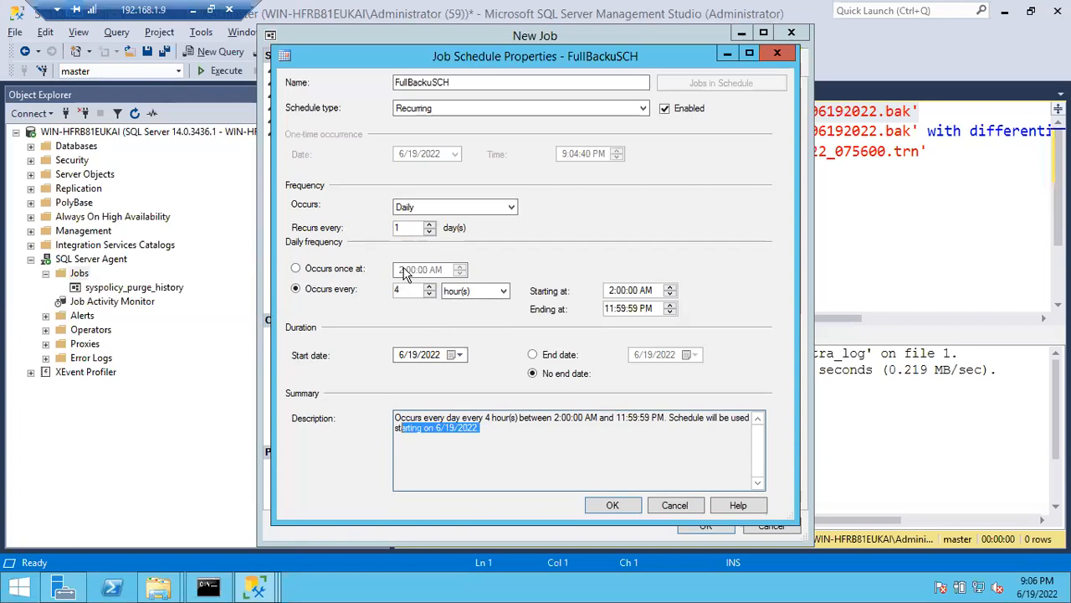
# - Set the hourly recurrence's starting time to 12:00:00 AM and review the time range in the summary description
pyautogui.click(612, 295)
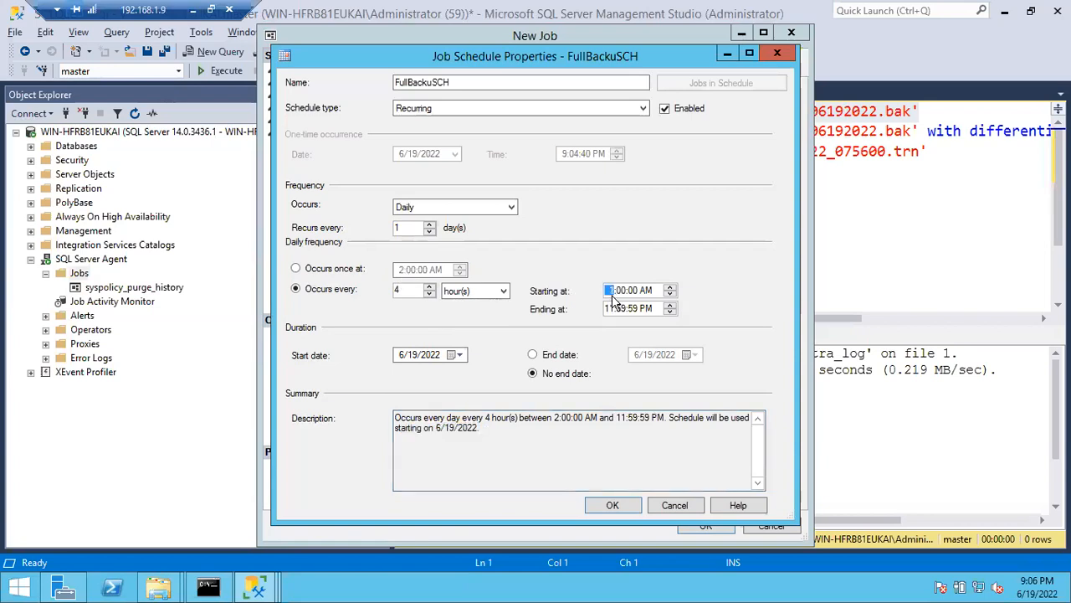
pyautogui.write('12')
pyautogui.click(646, 292)
pyautogui.write('a')
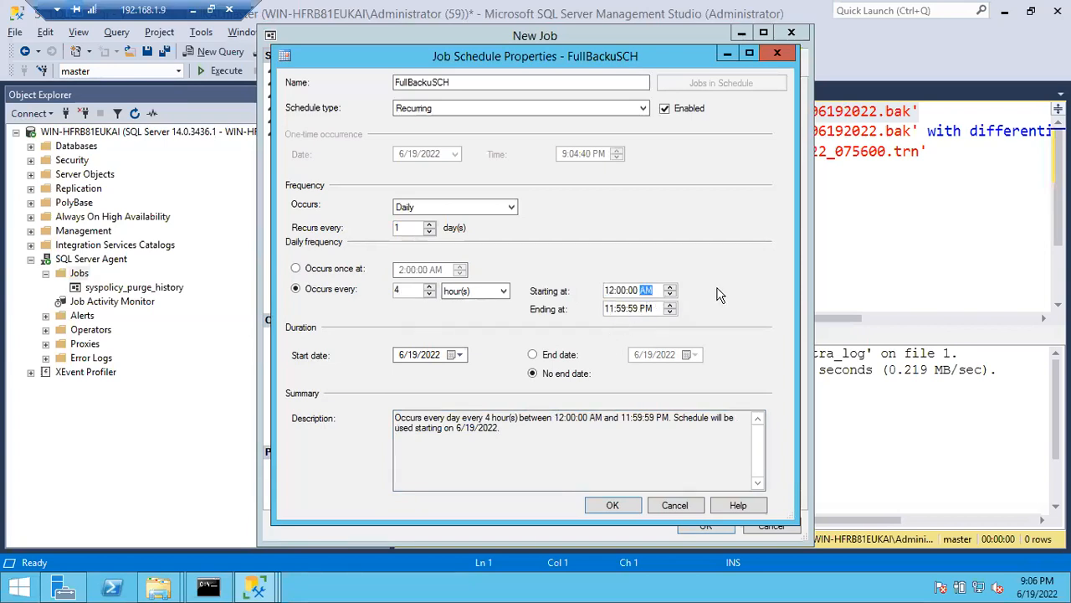
pyautogui.moveTo(506, 417); pyautogui.dragTo(676, 424)
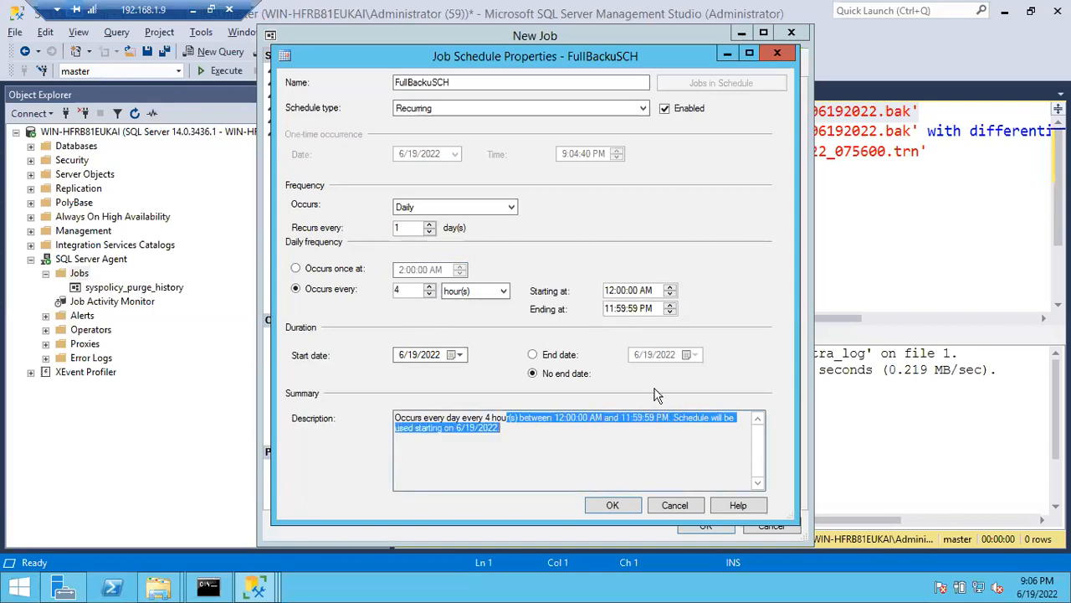
pyautogui.click(632, 431)
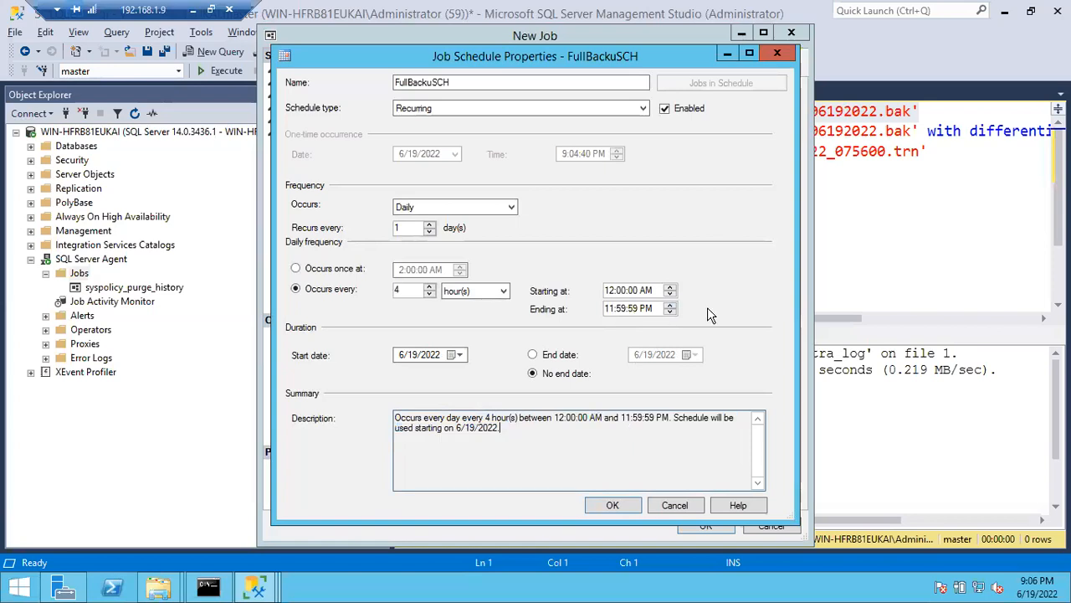
pyautogui.moveTo(401, 417); pyautogui.dragTo(667, 418)
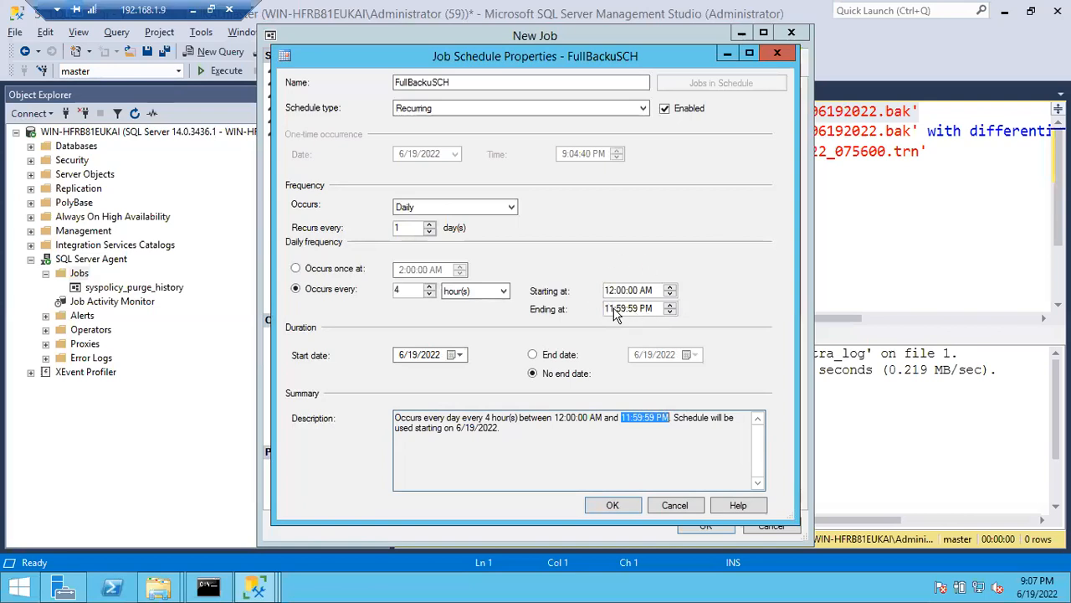
# - Switch the daily frequency back to once at 2:00:00 AM, save the schedule, and create the job
pyautogui.click(312, 272)
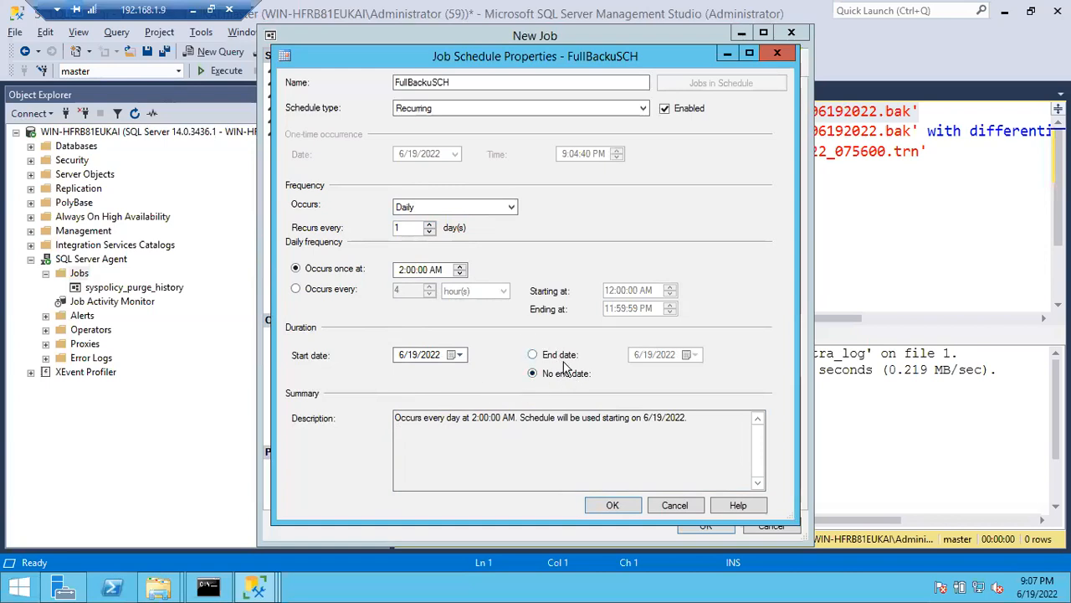
pyautogui.click(601, 501)
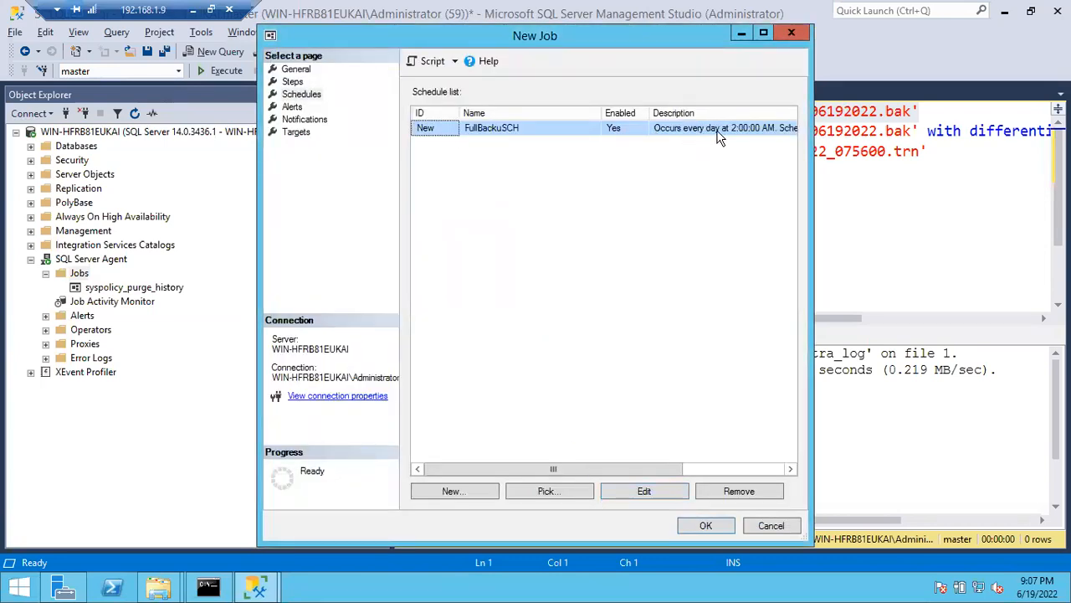
pyautogui.click(718, 521)
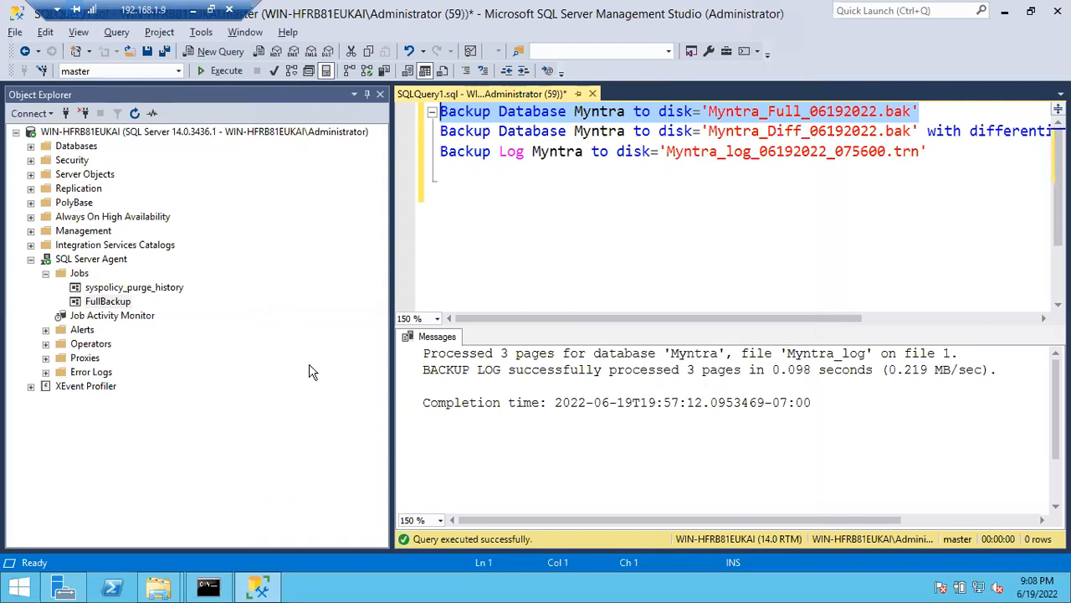
# - Start the FullBackup job from the SQL Server Agent jobs and close the job start dialog
pyautogui.doubleClick(80, 274)
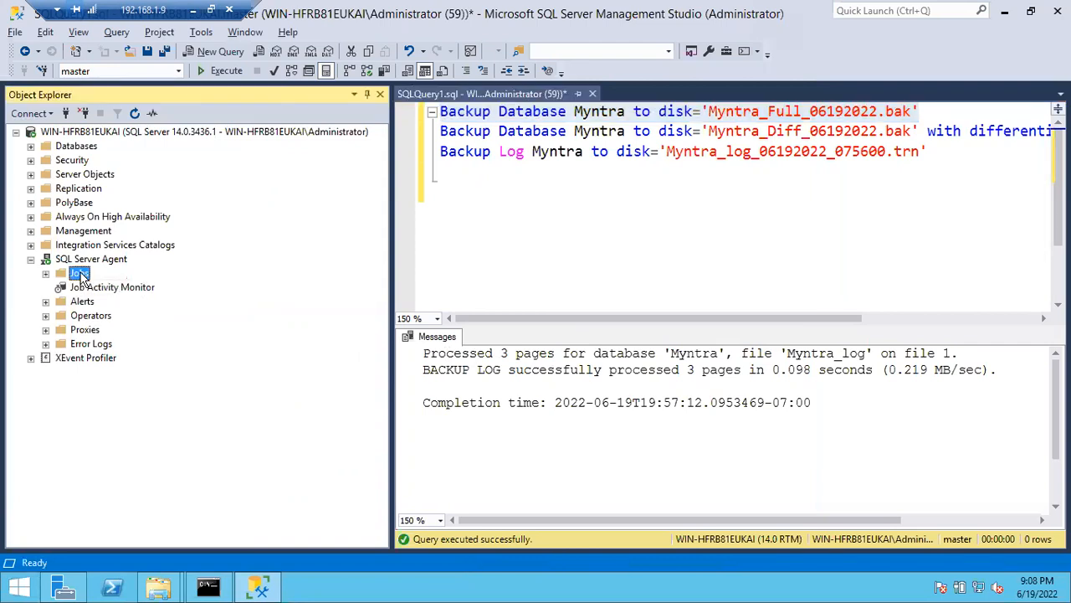
pyautogui.doubleClick(80, 274)
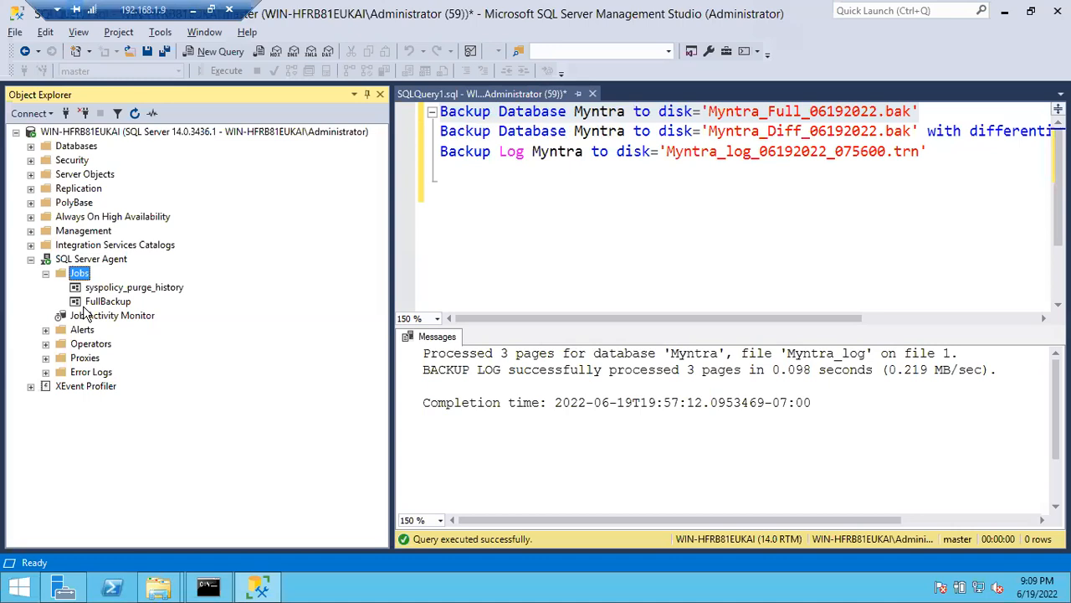
pyautogui.click(105, 303)
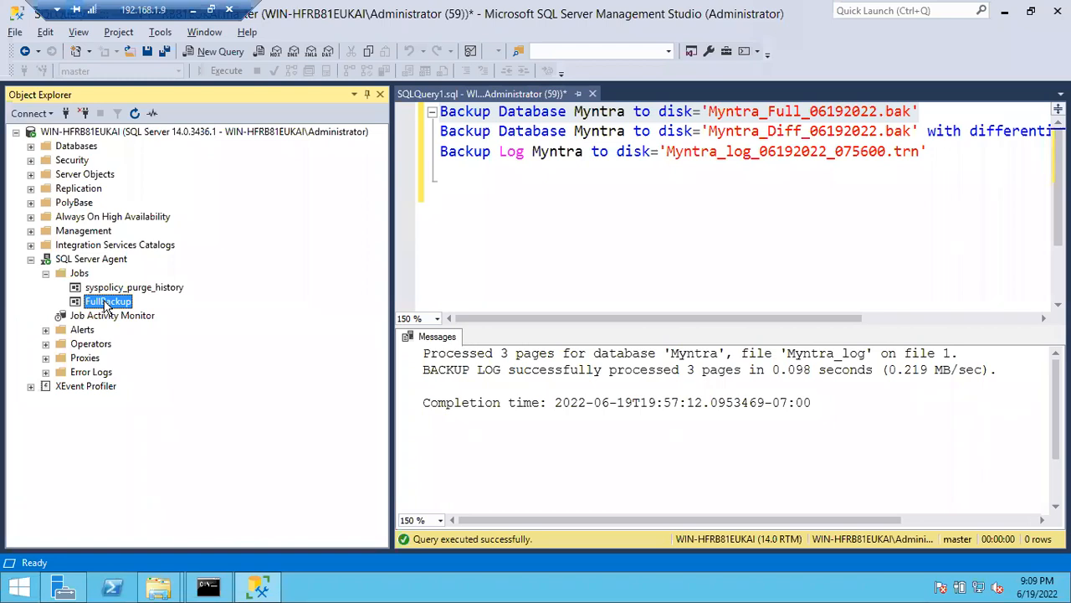
pyautogui.rightClick(107, 306)
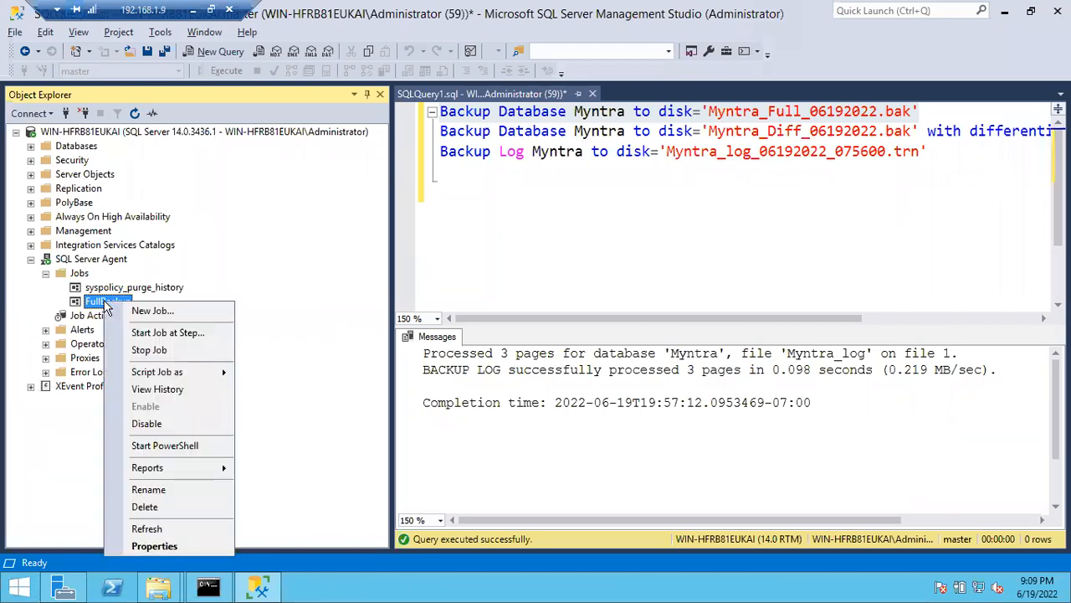
pyautogui.click(150, 332)
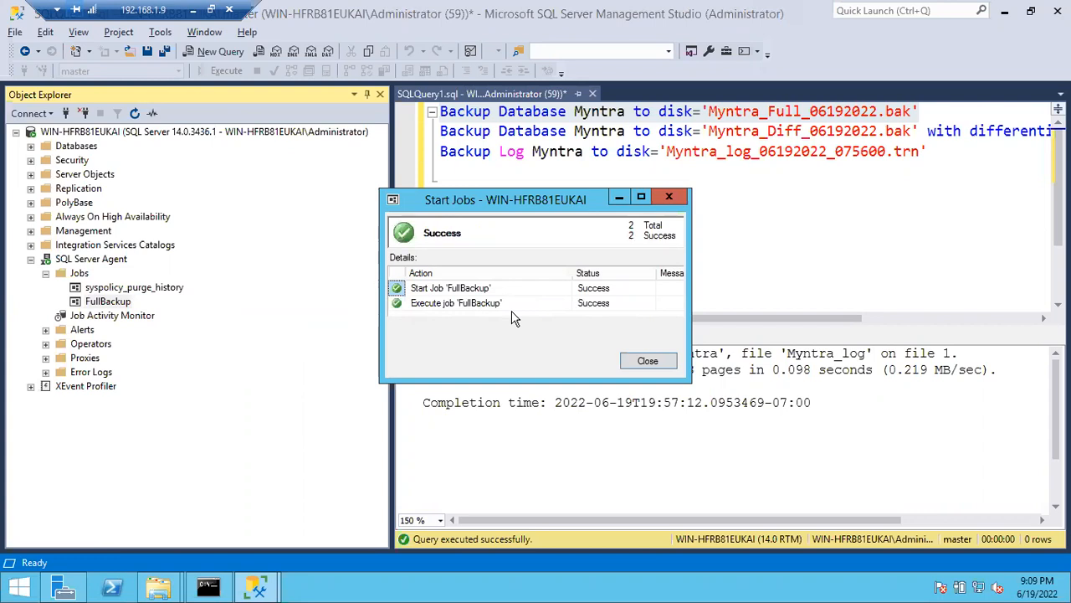
pyautogui.click(659, 361)
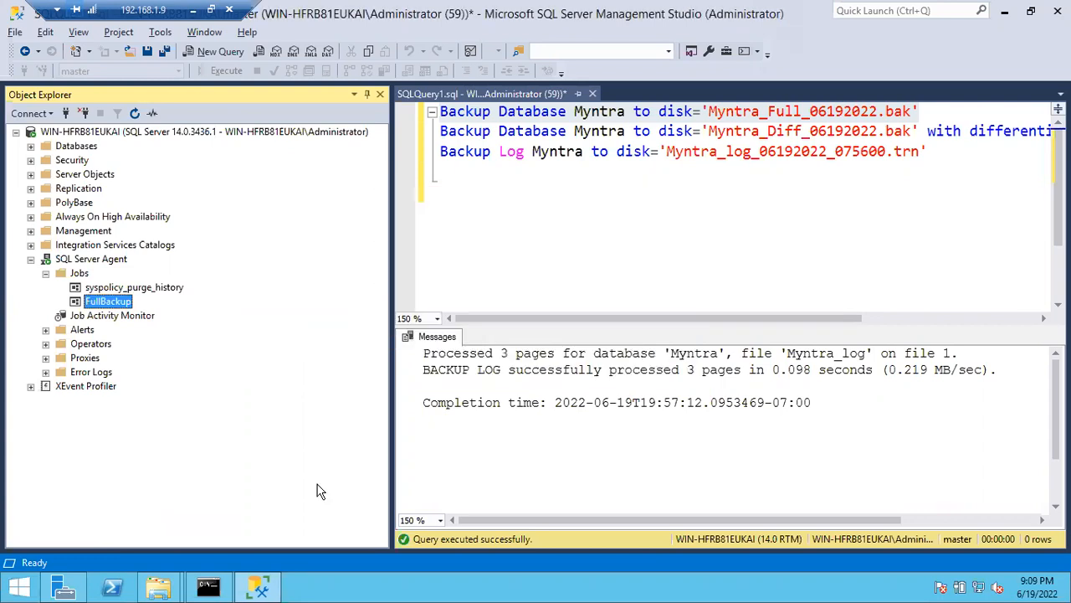
# - Switch to the Backup folder in File Explorer and check the backup file Myntra_Full_06192022_210000.bak
pyautogui.click(159, 586)
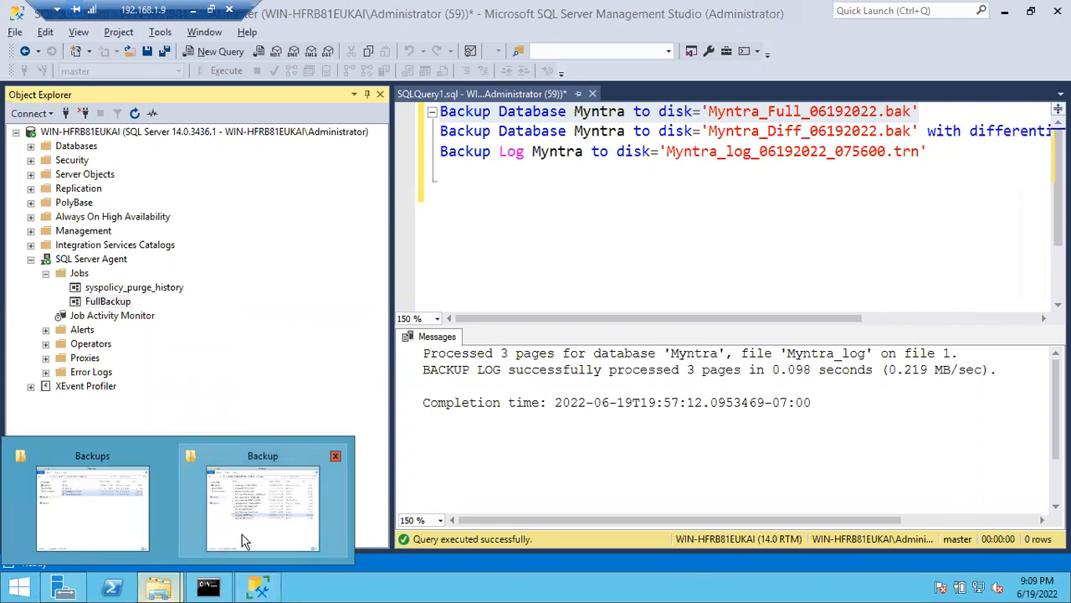
pyautogui.click(245, 538)
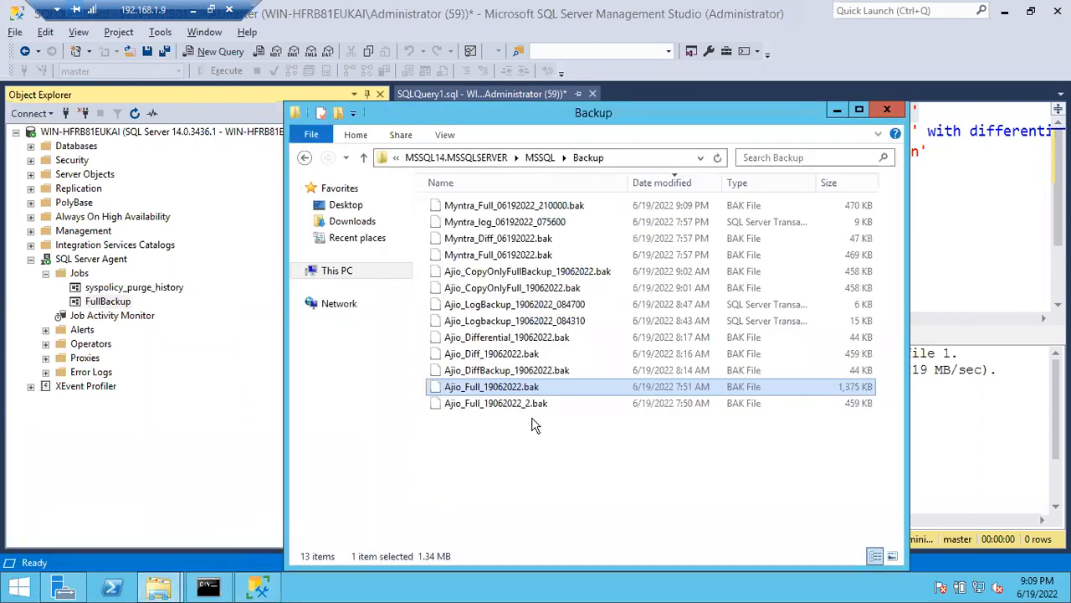
pyautogui.click(485, 209)
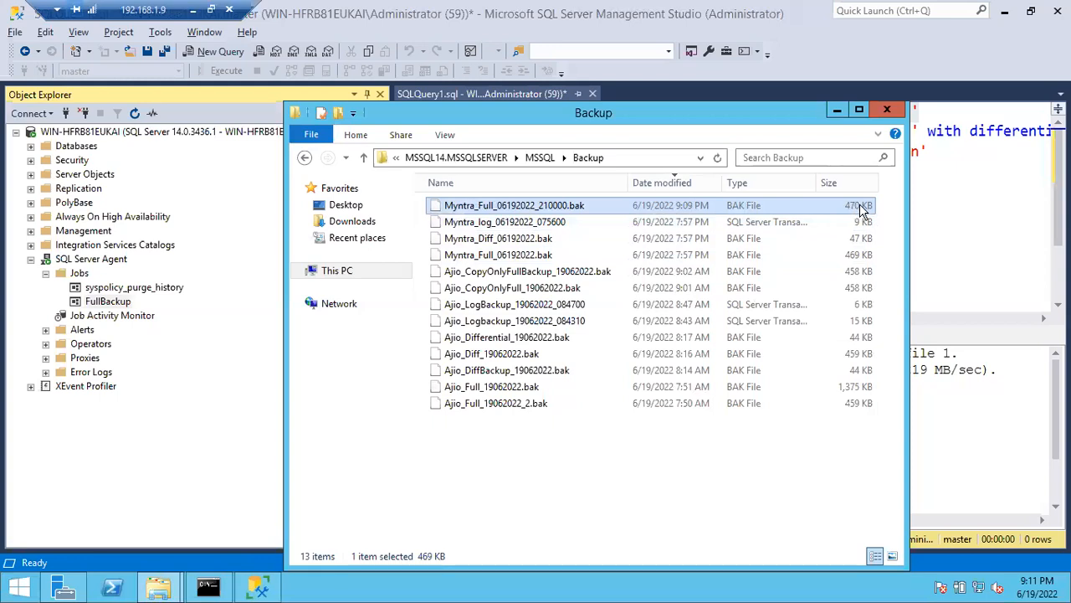
# - Return to SQL Server Management Studio, run the FullBackup job again, and close the job start dialog
pyautogui.rightClick(122, 308)
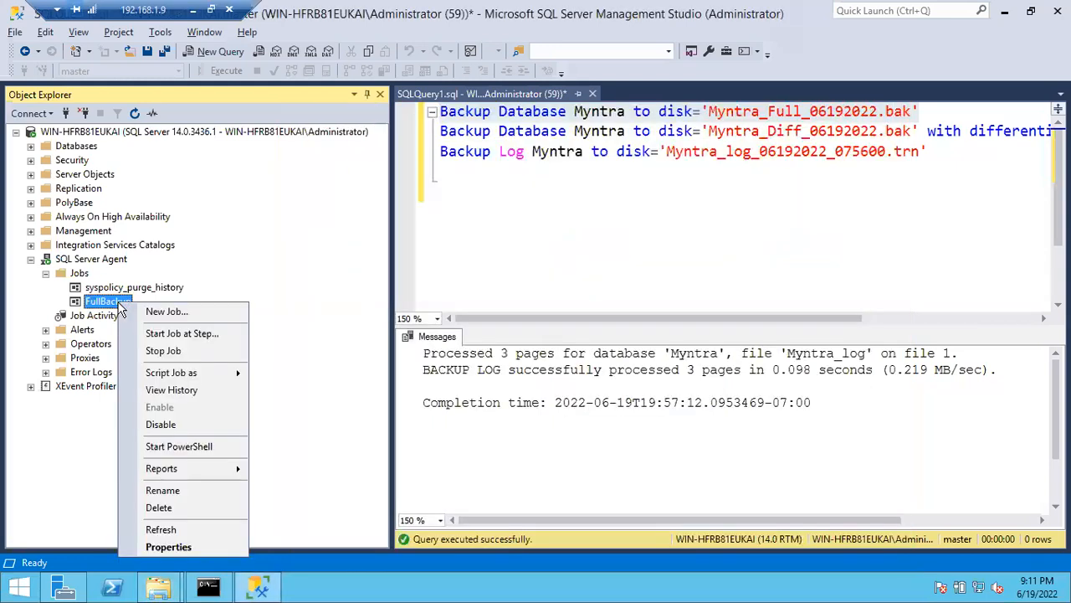
pyautogui.click(182, 333)
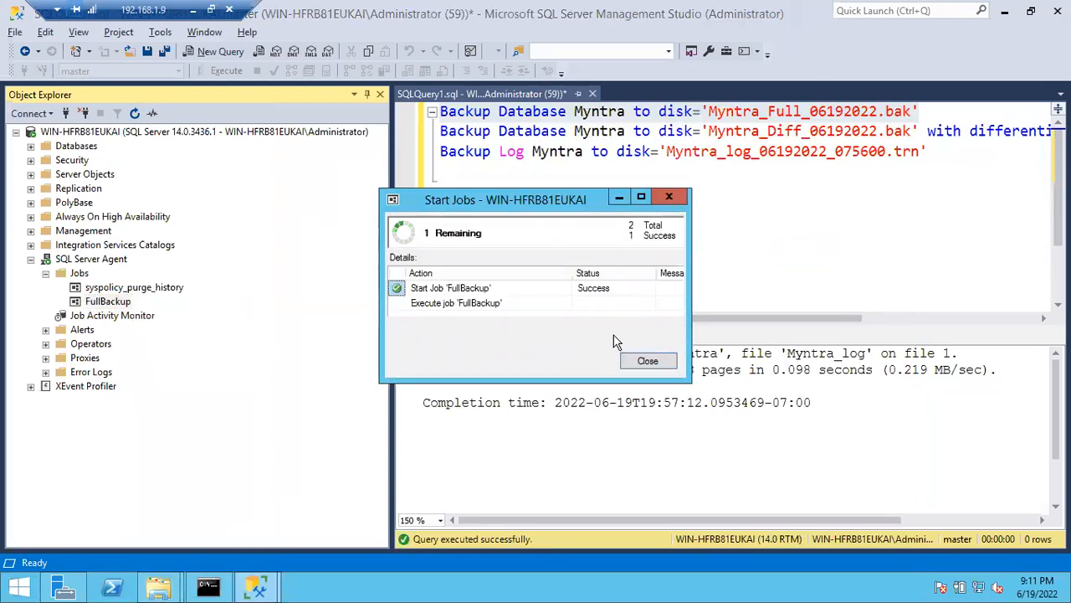
pyautogui.click(646, 360)
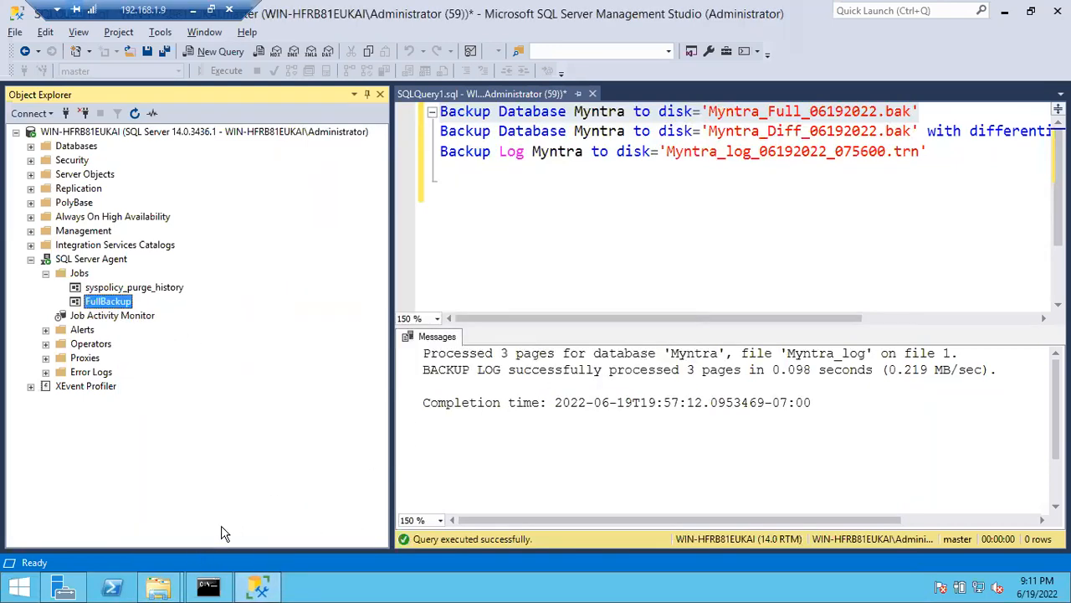
# - Return to the Backup folder and inspect the size and name of Myntra_Full_06192022_210000.bak after the second run
pyautogui.moveTo(158, 587)
pyautogui.click(256, 508)
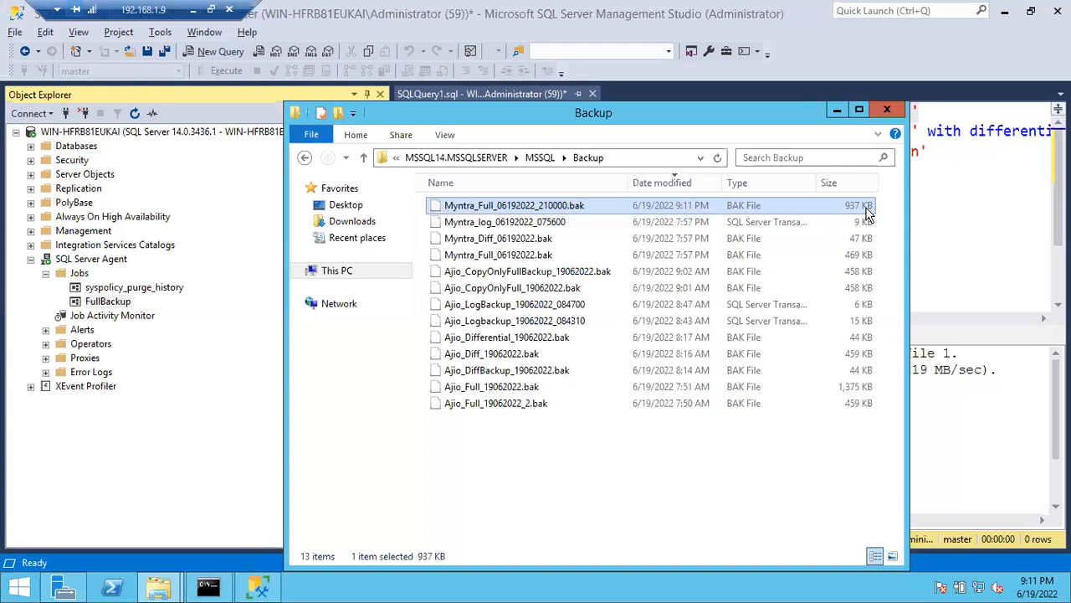
pyautogui.click(588, 207)
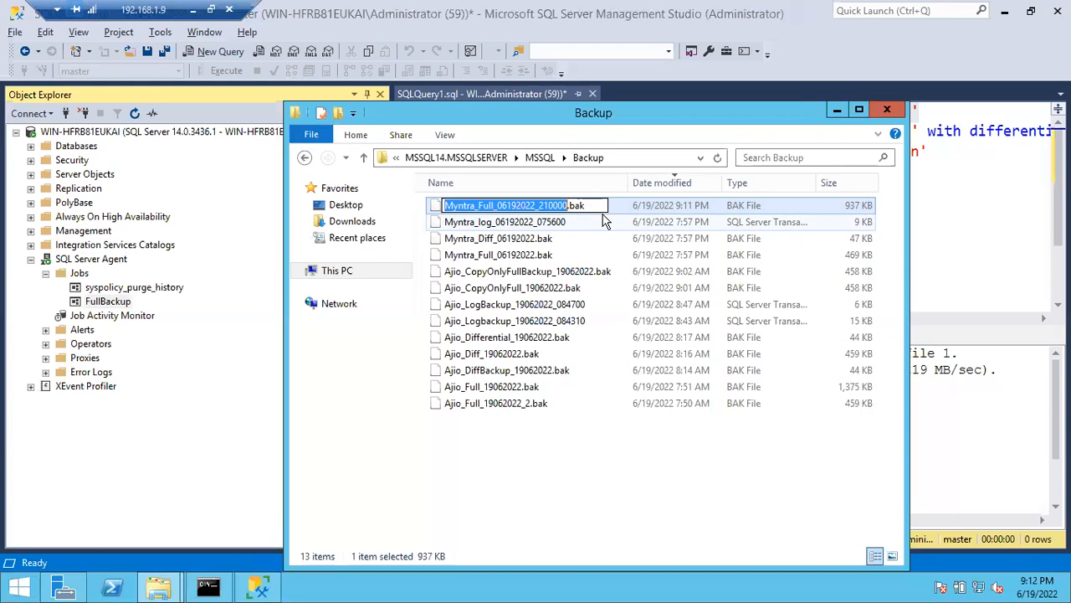
# - Rename the backup file Myntra_Full_06192022_210000.bak to Myntra_Full_06192022_2134500.bak
pyautogui.press('Return')
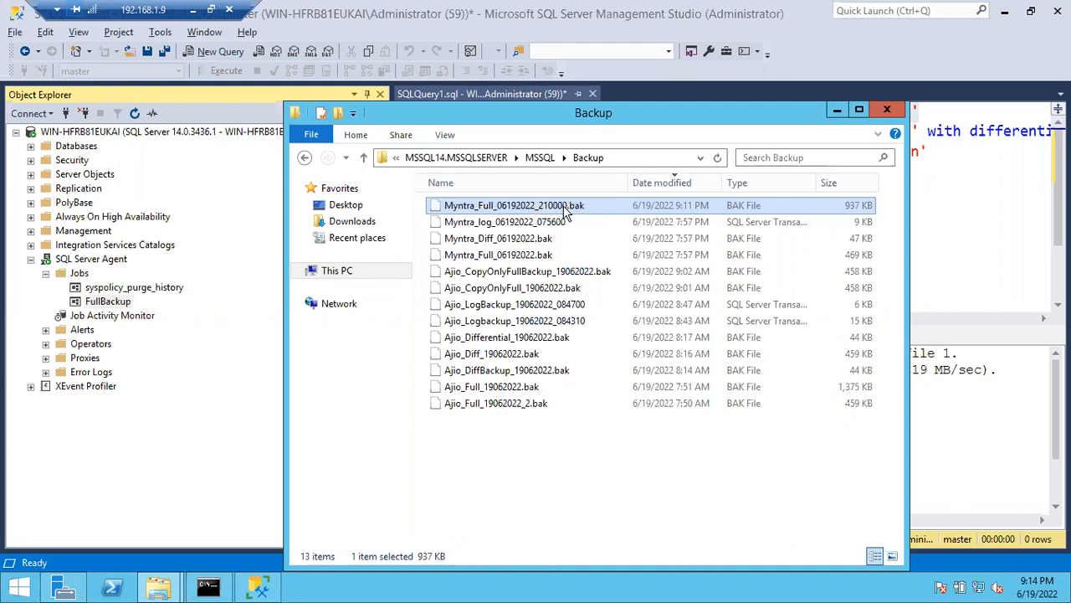
pyautogui.click(566, 209)
pyautogui.click(566, 205)
pyautogui.press('BackSpace')
pyautogui.press('BackSpace')
pyautogui.write('15')
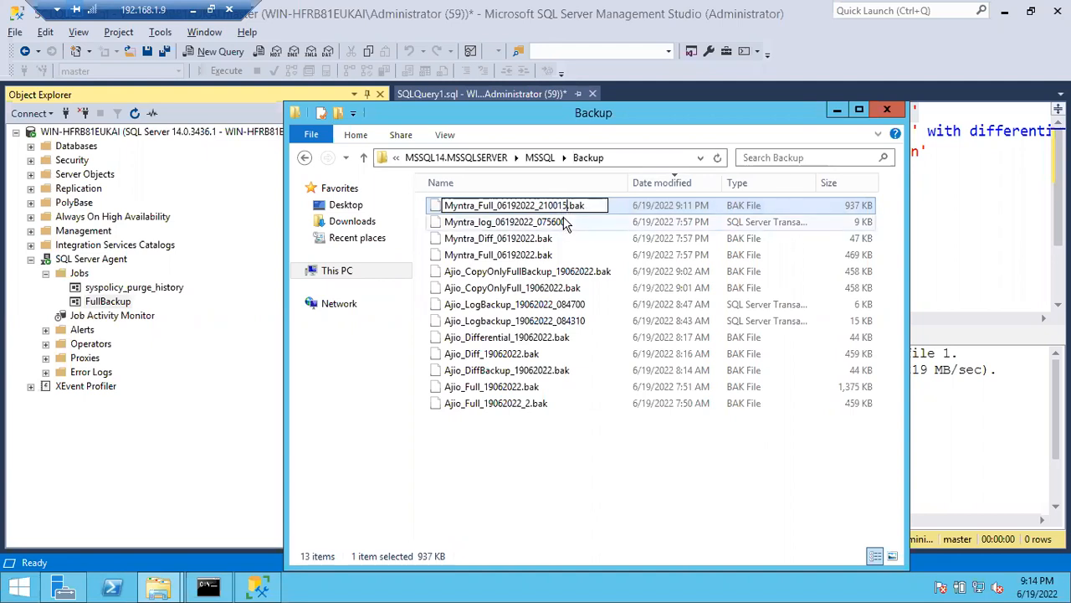
pyautogui.press('BackSpace')
pyautogui.press('BackSpace')
pyautogui.write('30')
pyautogui.press('BackSpace')
pyautogui.press('BackSpace')
pyautogui.press('BackSpace')
pyautogui.press('BackSpace')
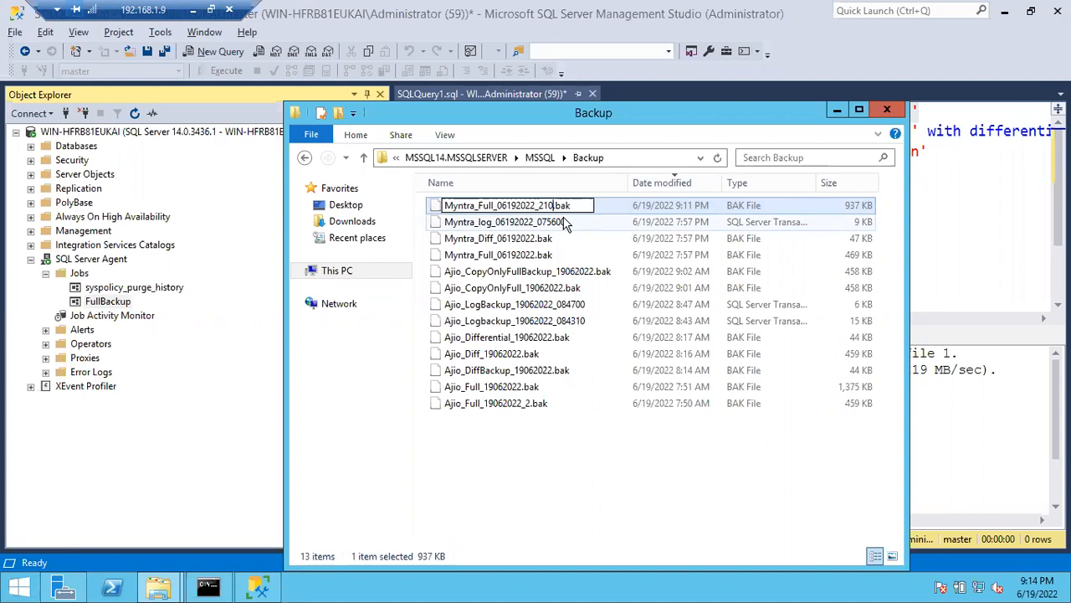
pyautogui.write('1')
pyautogui.press('BackSpace')
pyautogui.press('BackSpace')
pyautogui.write('13000')
pyautogui.press('BackSpace')
pyautogui.press('BackSpace')
pyautogui.press('BackSpace')
pyautogui.write('4500')
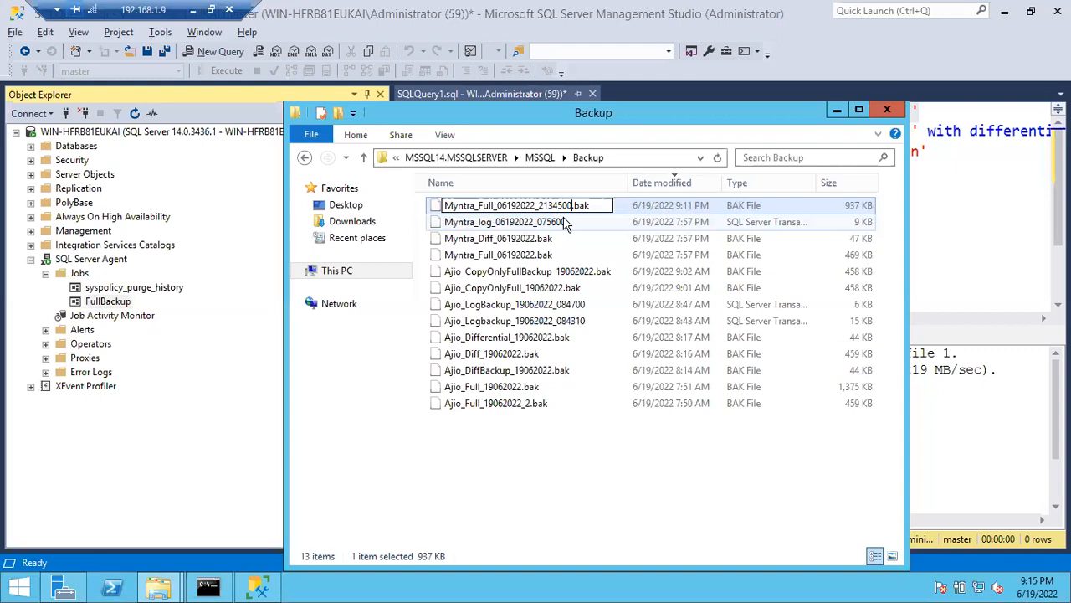
pyautogui.click(567, 457)
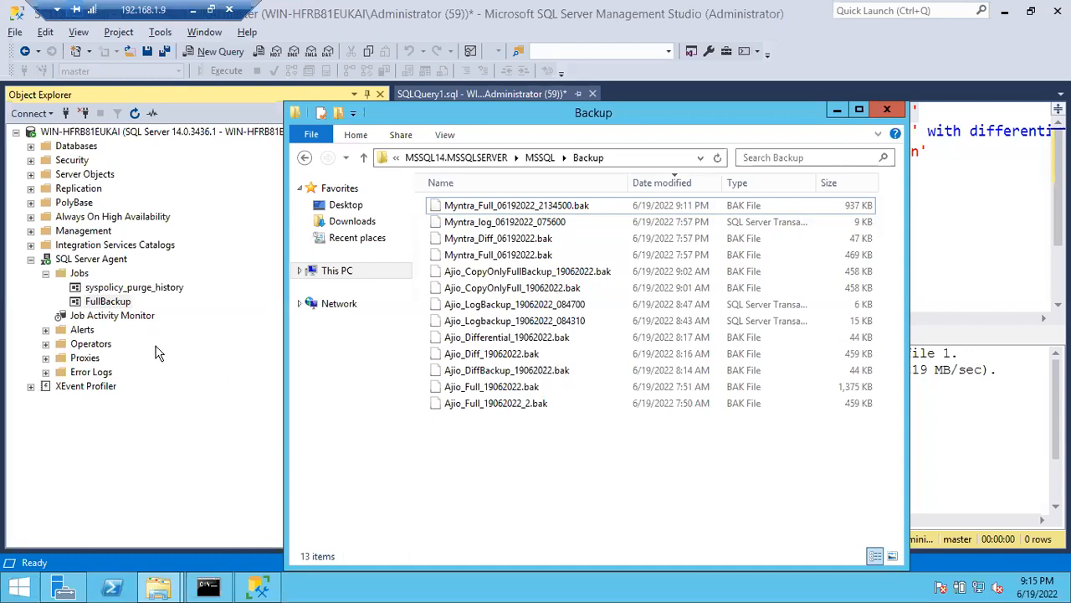
# - Open the FullBackup job's FullBackupStep for editing and highlight the beginning of its backup command
pyautogui.doubleClick(107, 301)
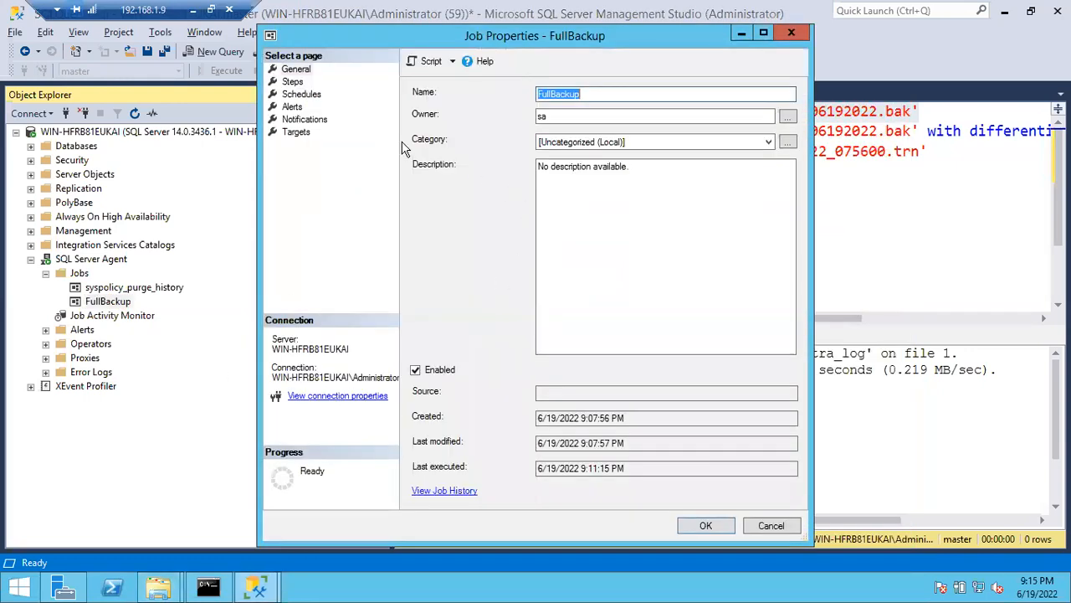
pyautogui.click(292, 83)
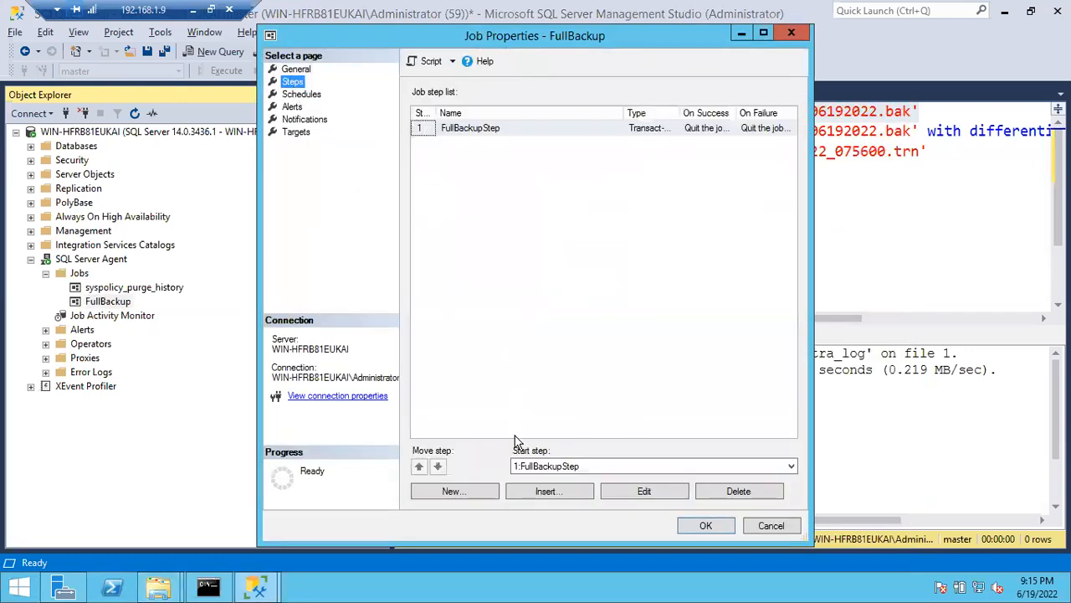
pyautogui.click(475, 127)
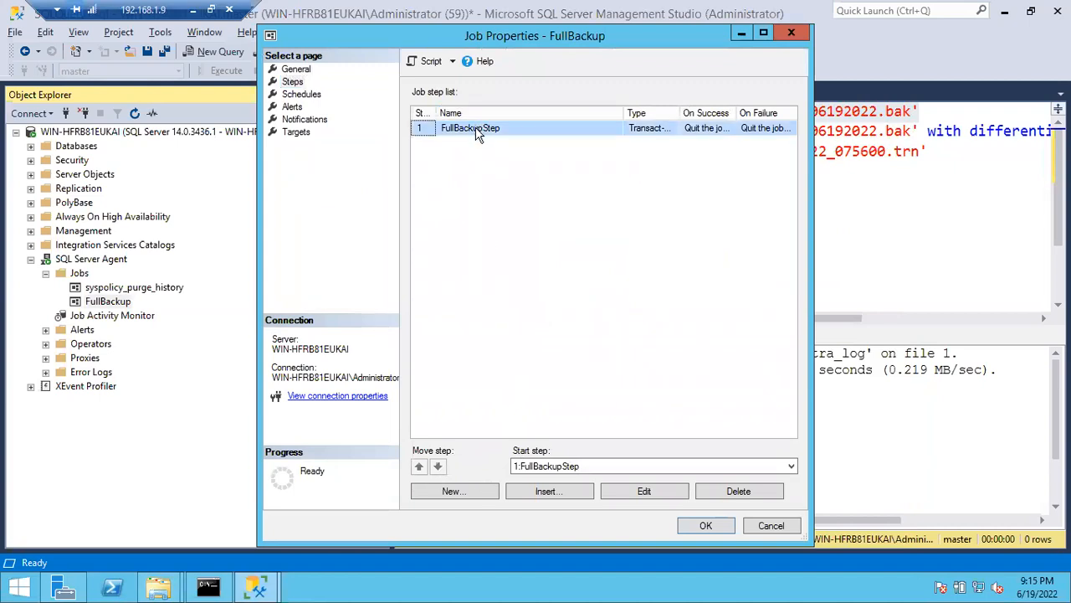
pyautogui.doubleClick(475, 130)
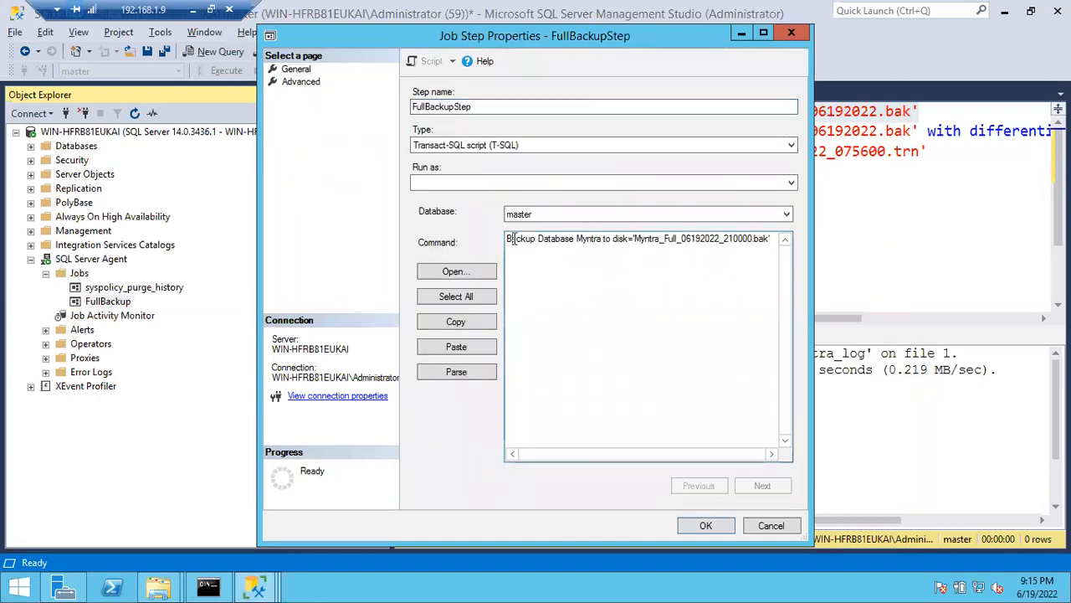
pyautogui.moveTo(512, 239); pyautogui.dragTo(612, 238)
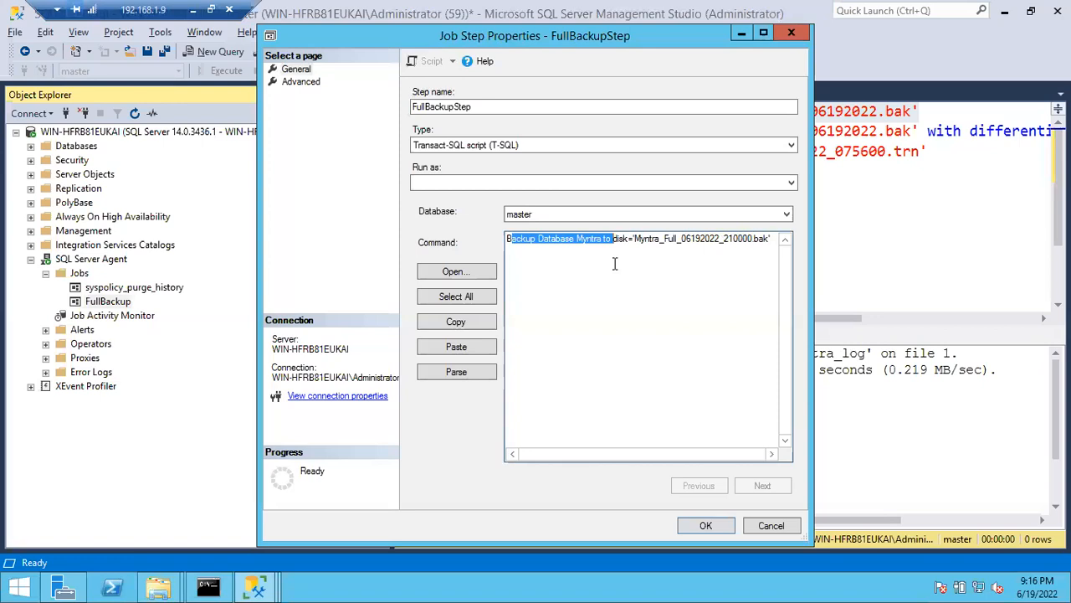
# - Switch to the Notepad notes on the local computer and add the lines "Backup JObs" and "DBCC CheckDB" below the existing text
pyautogui.click(191, 10)
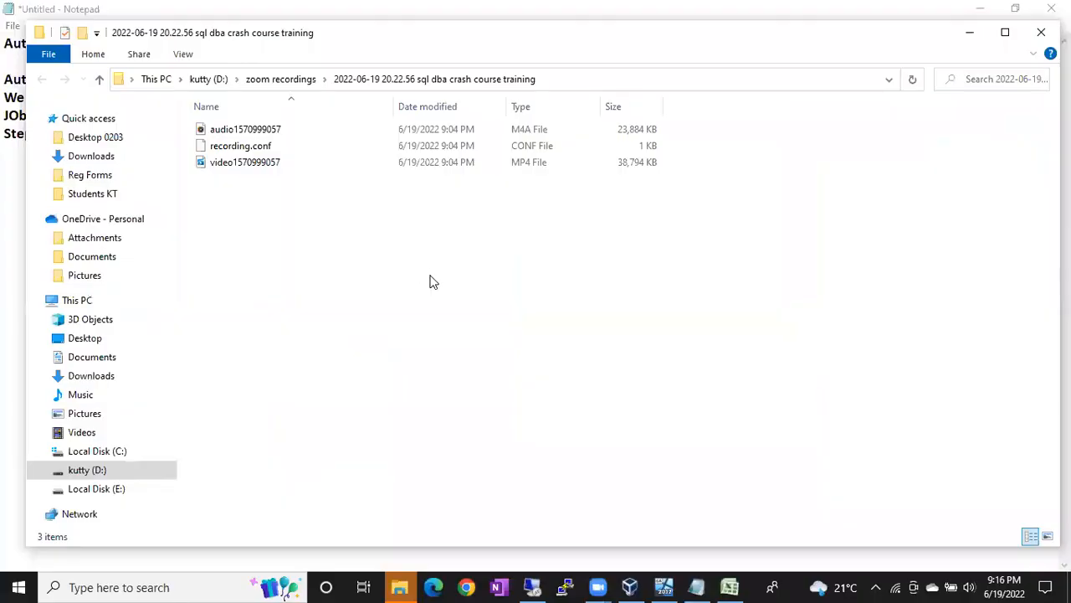
pyautogui.click(695, 586)
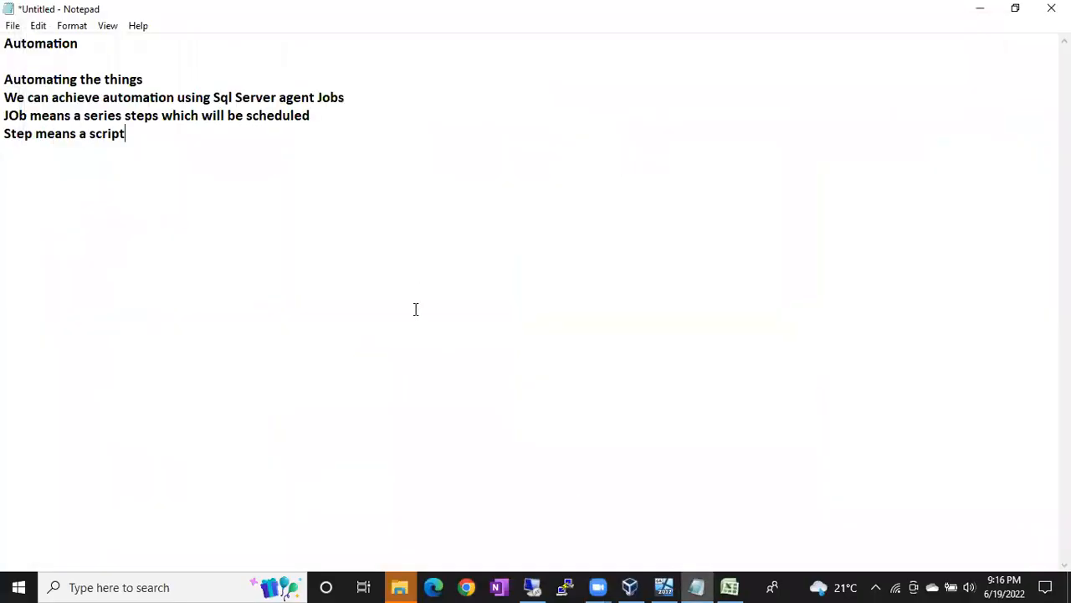
pyautogui.press('Return')
pyautogui.write('Backup')
pyautogui.press('BackSpace')
pyautogui.write('JObs')
pyautogui.press('Return')
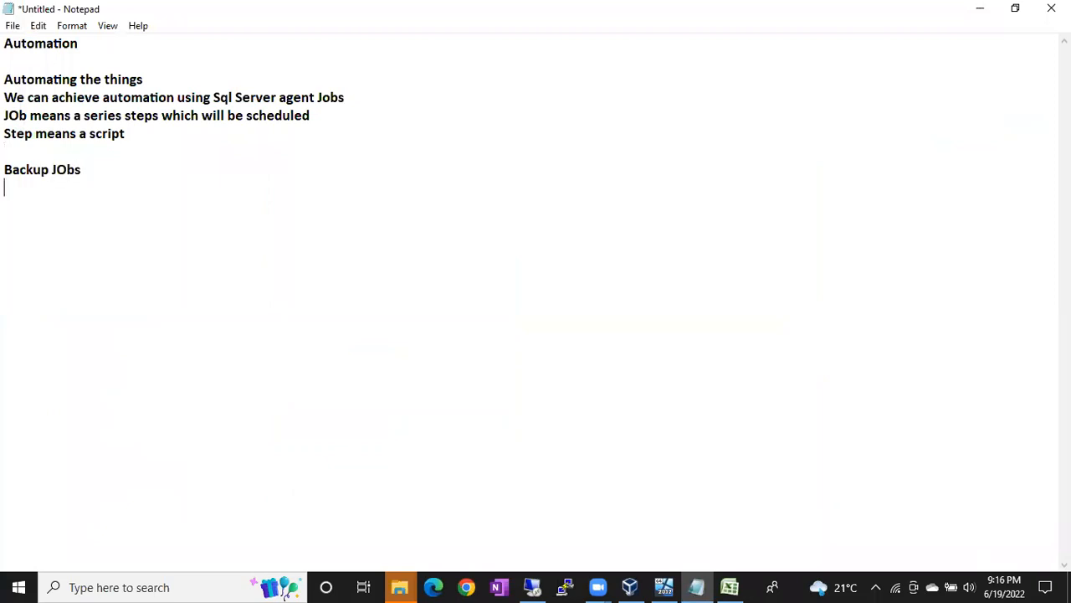
pyautogui.write('DBCC CheckDB')
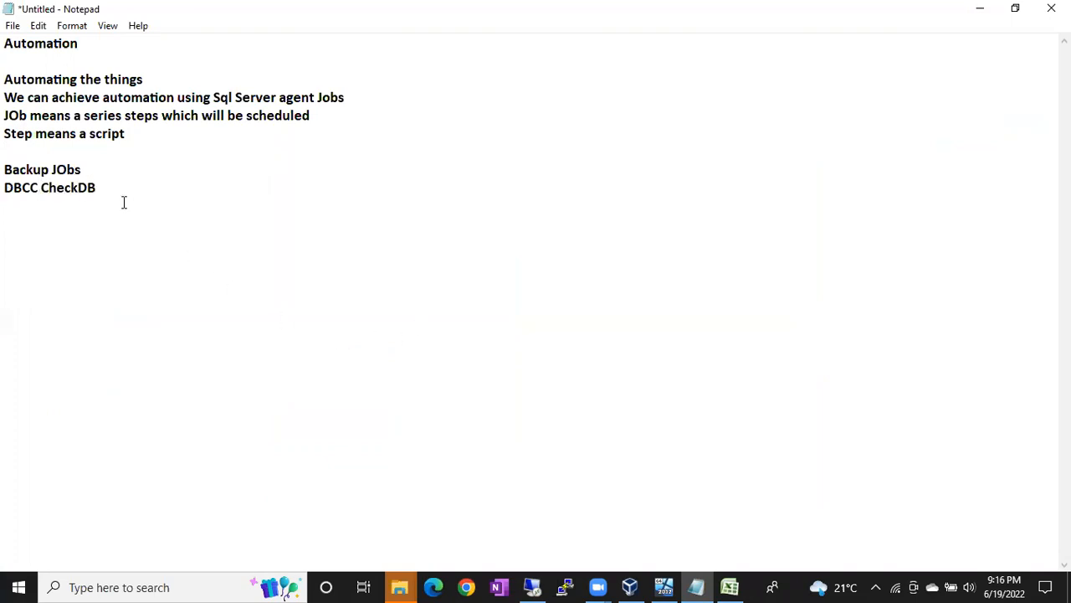
# - Highlight the parts of the DBCC CheckDB line and add the line "Index Jobs" below it
pyautogui.moveTo(105, 204); pyautogui.dragTo(7, 201)
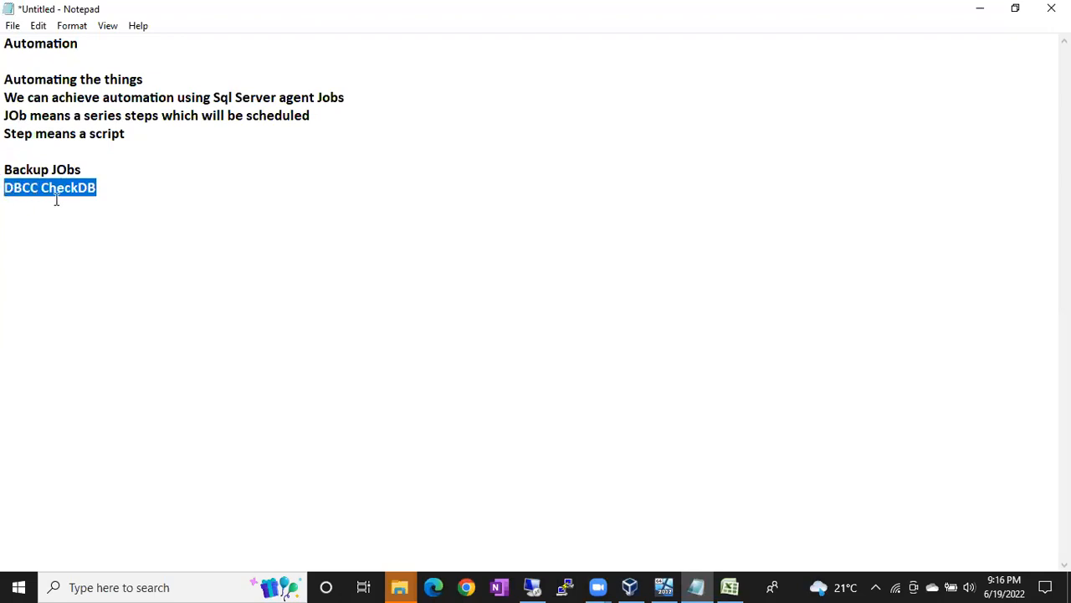
pyautogui.click(103, 188)
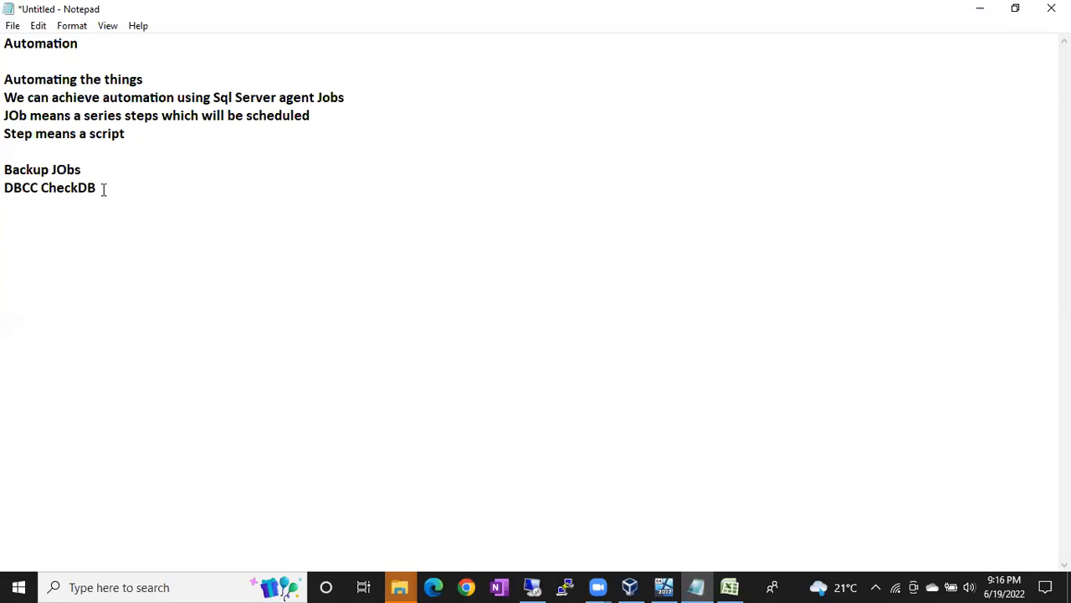
pyautogui.moveTo(6, 188); pyautogui.dragTo(41, 188)
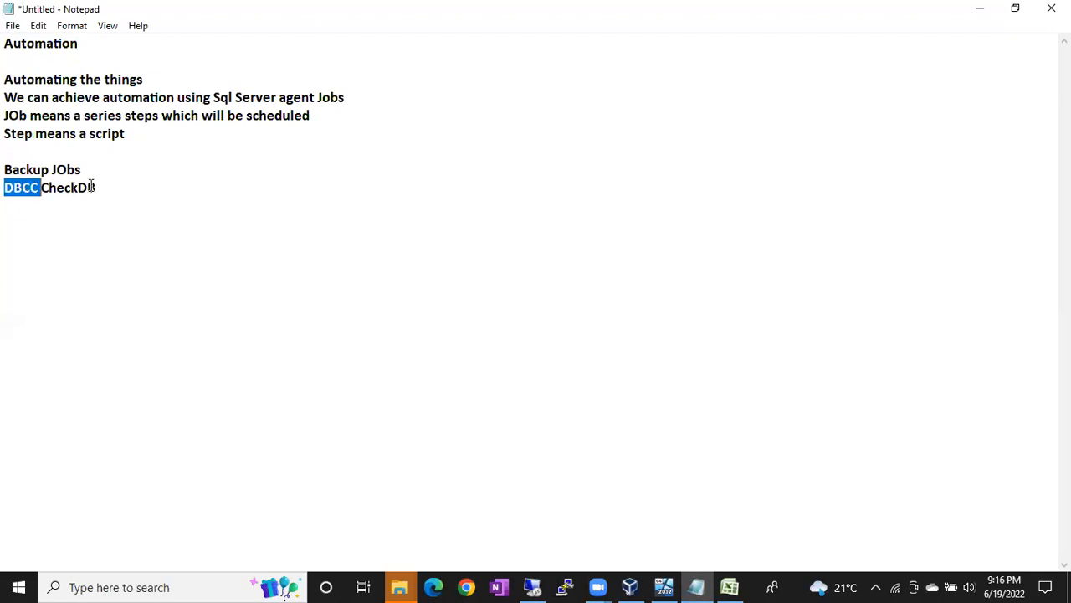
pyautogui.moveTo(96, 189); pyautogui.dragTo(41, 188)
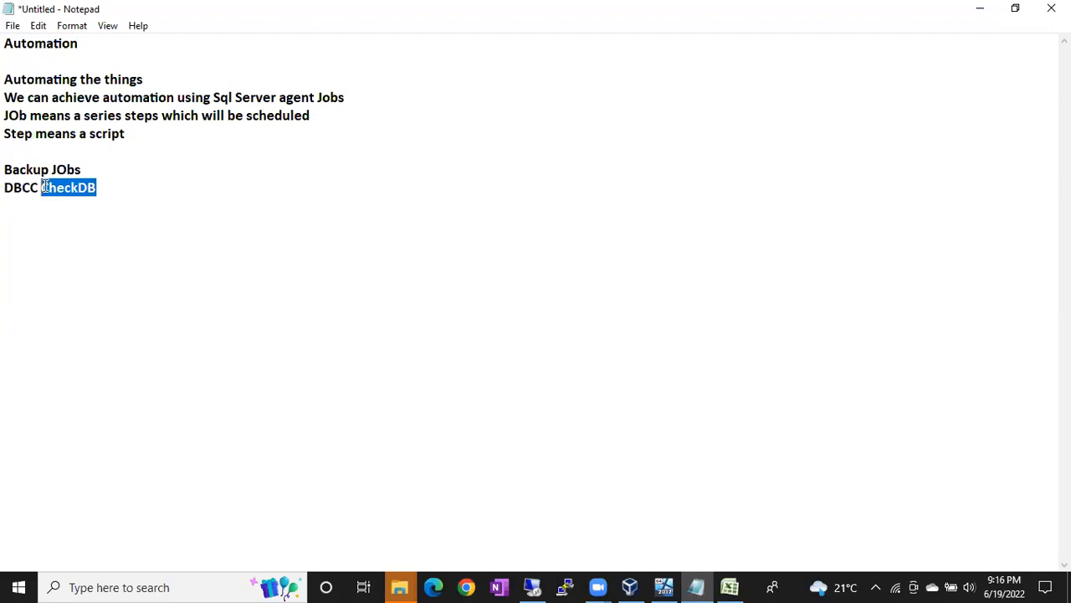
pyautogui.click(142, 192)
pyautogui.press('Return')
pyautogui.write('Index')
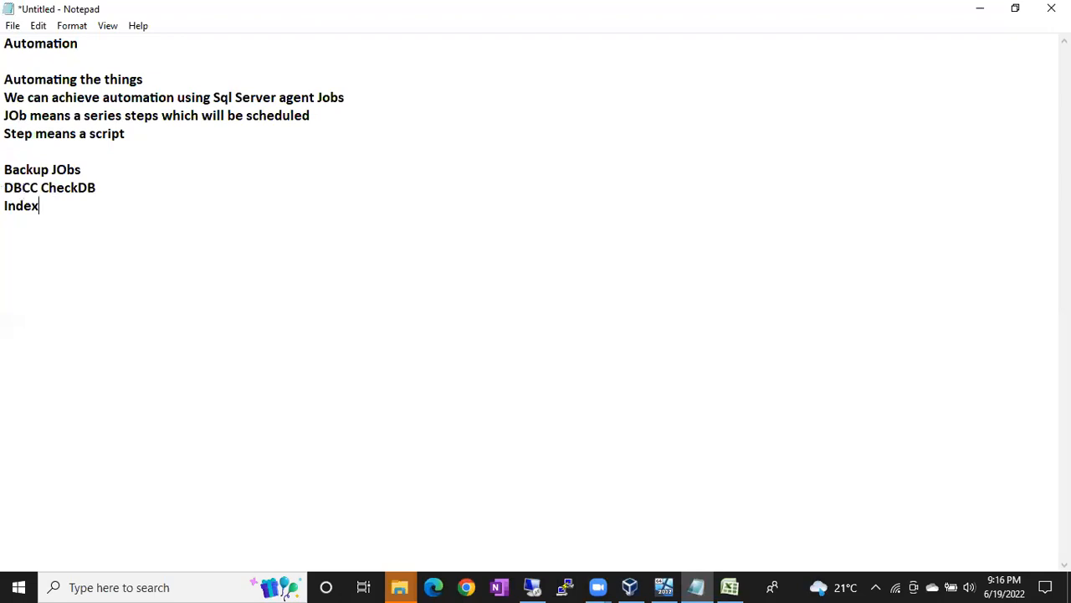
pyautogui.write(' Jobs')
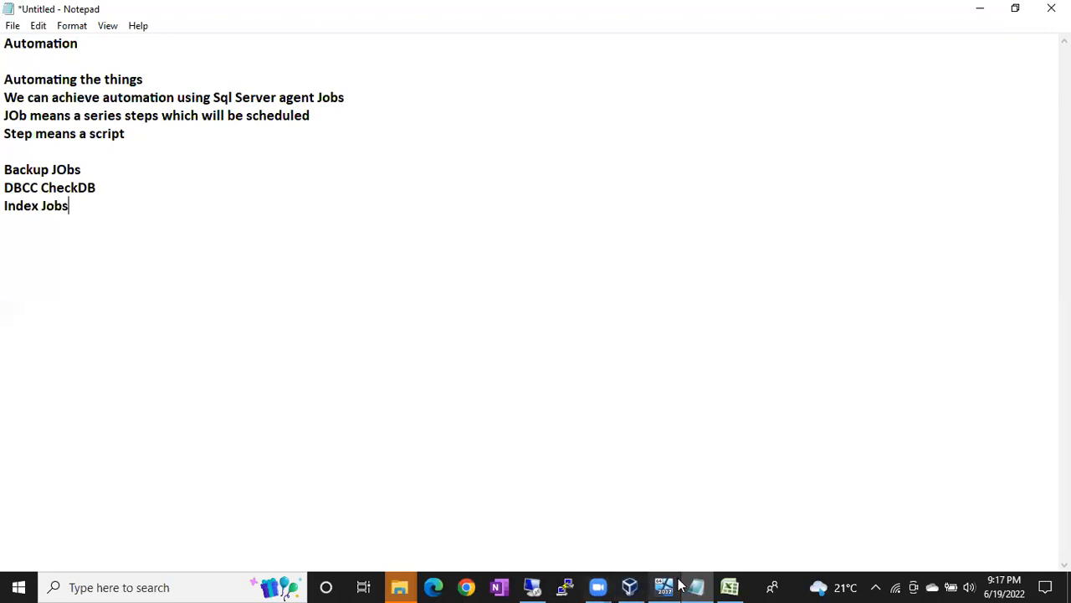
# - Return to the remote SQL Server session, change the database name in the FullBackupStep command to Mantra, and save the job
pyautogui.click(565, 587)
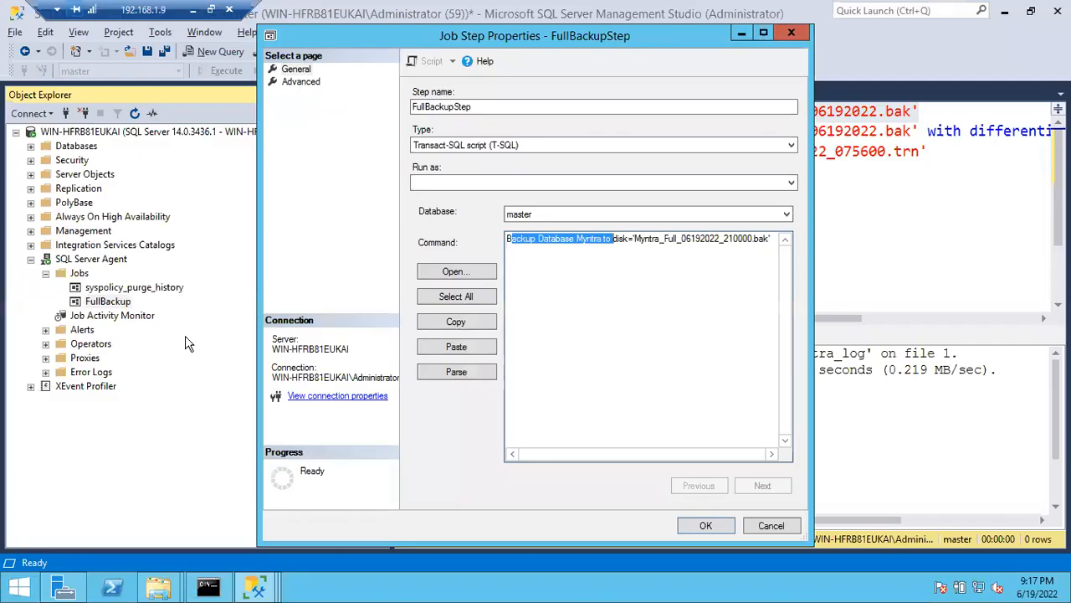
pyautogui.click(651, 243)
pyautogui.doubleClick(586, 238)
pyautogui.click(587, 239)
pyautogui.press('BackSpace')
pyautogui.write('a')
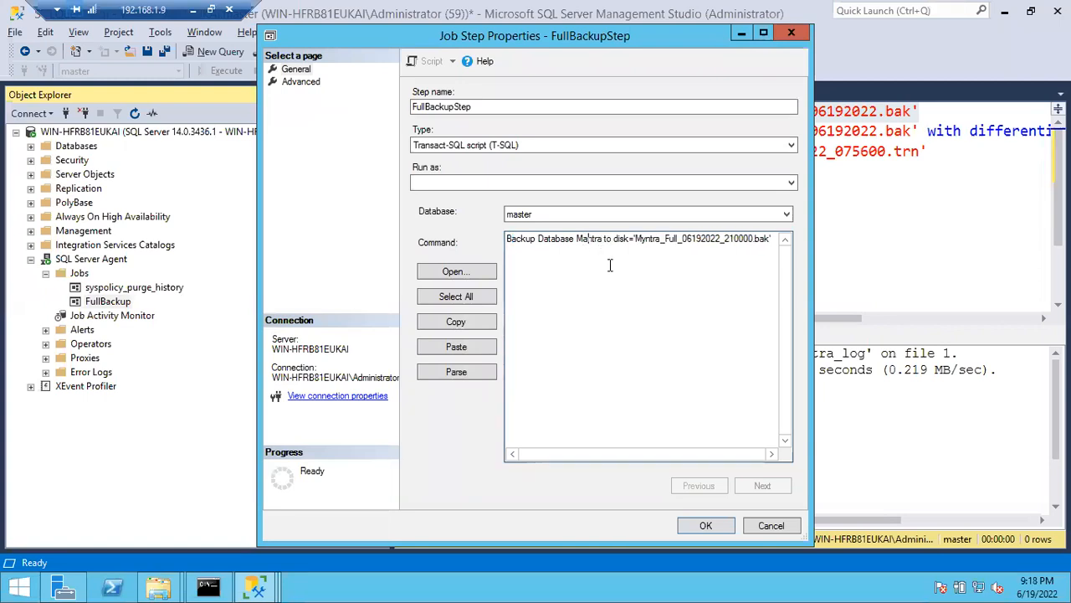
pyautogui.click(703, 525)
pyautogui.click(704, 526)
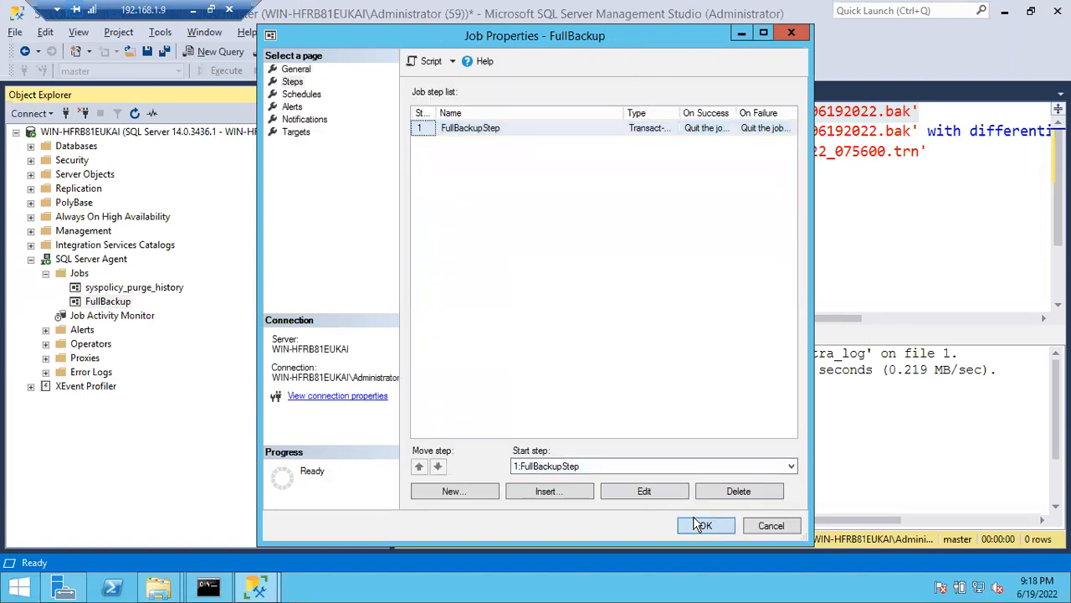
# - Run the FullBackup job with the misspelled database name and close the job start dialog
pyautogui.rightClick(125, 299)
pyautogui.click(167, 331)
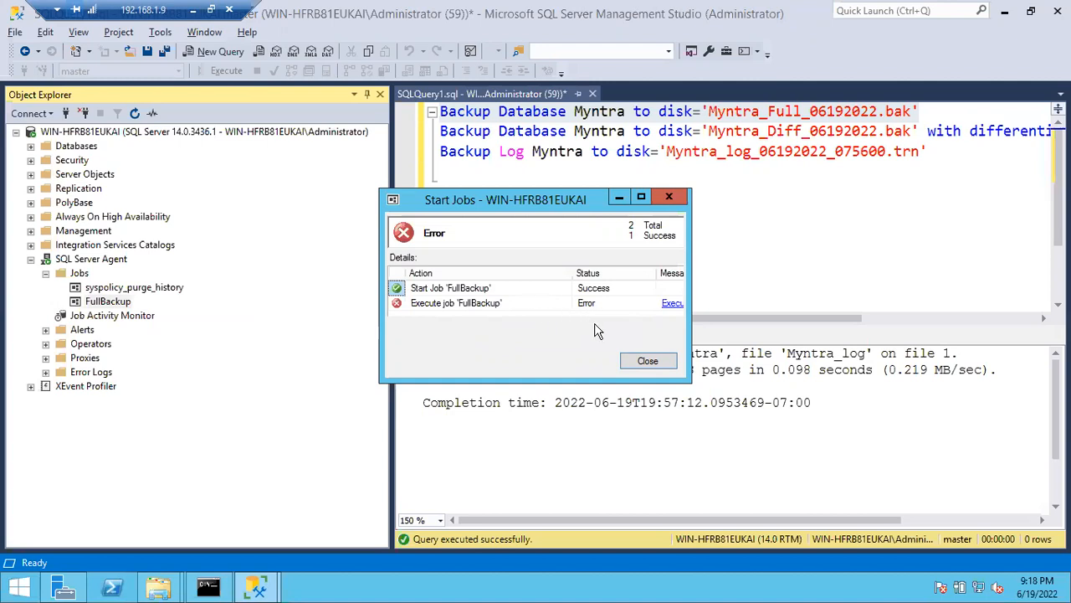
pyautogui.click(660, 361)
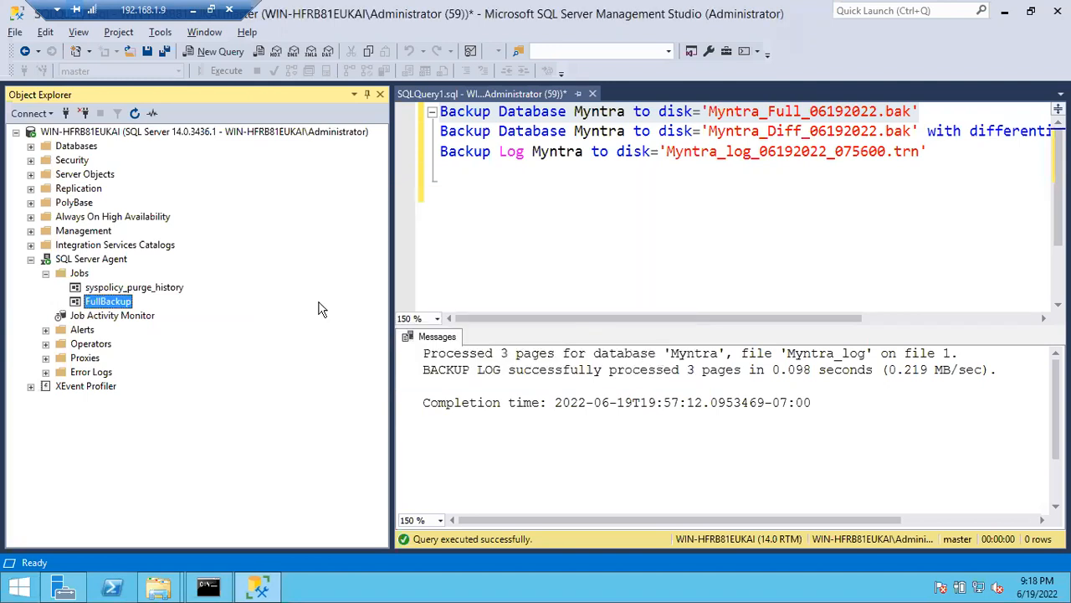
# - Open the FullBackup job history in an enlarged viewer and display the step details of the 6/19/2022 9:18:10 PM run
pyautogui.rightClick(107, 306)
pyautogui.click(146, 385)
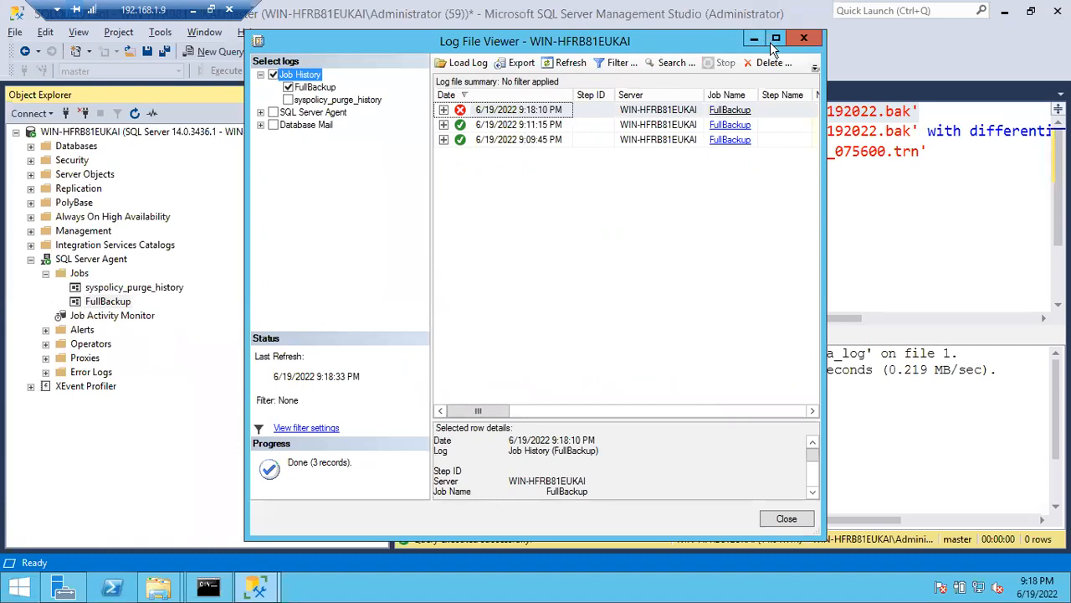
pyautogui.click(773, 40)
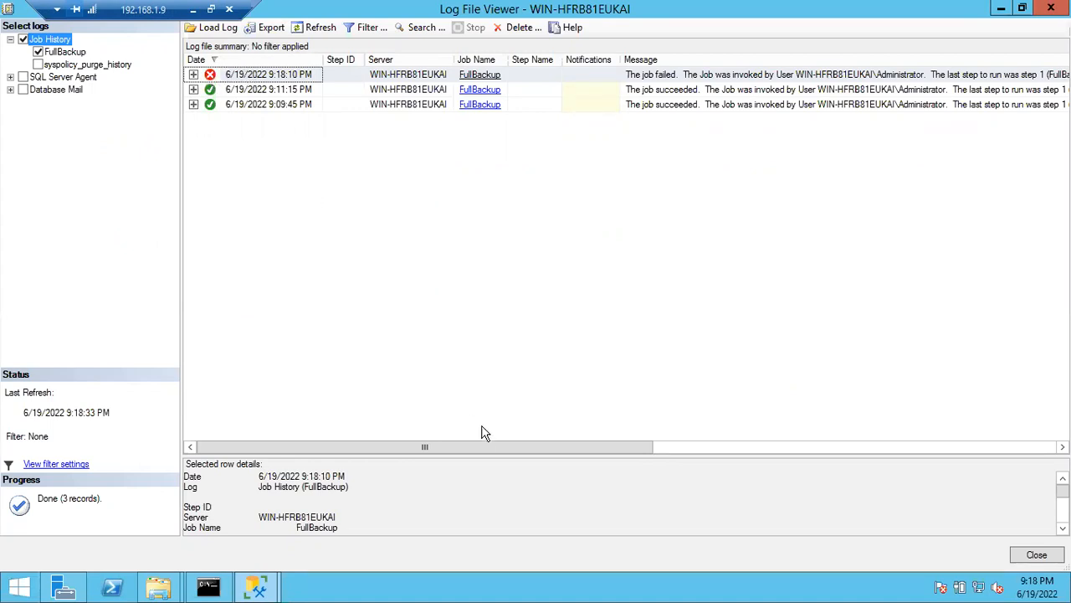
pyautogui.moveTo(488, 455); pyautogui.dragTo(441, 301)
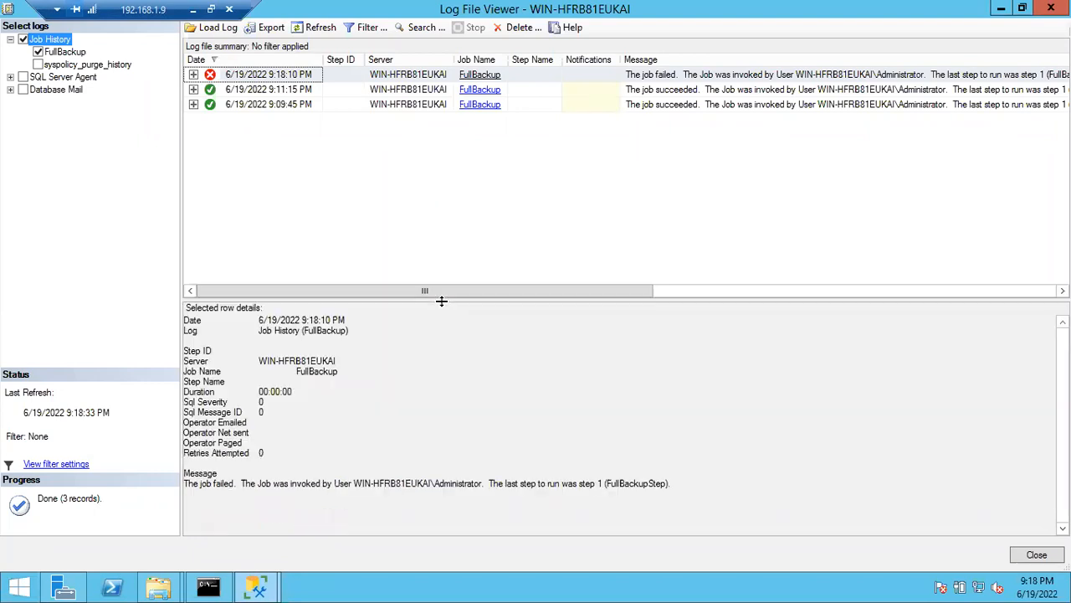
pyautogui.click(193, 75)
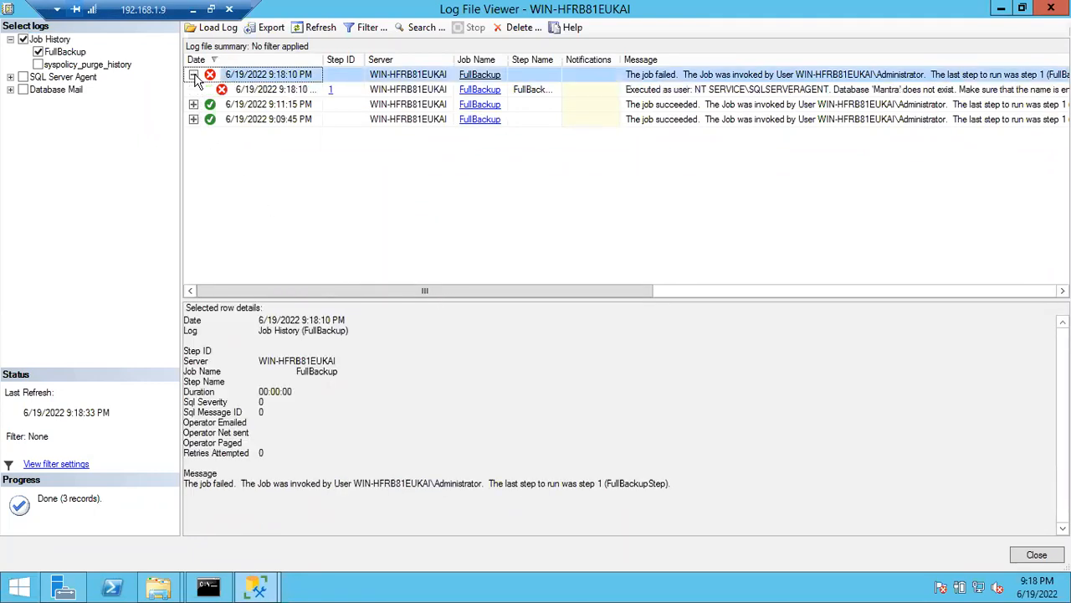
pyautogui.click(262, 93)
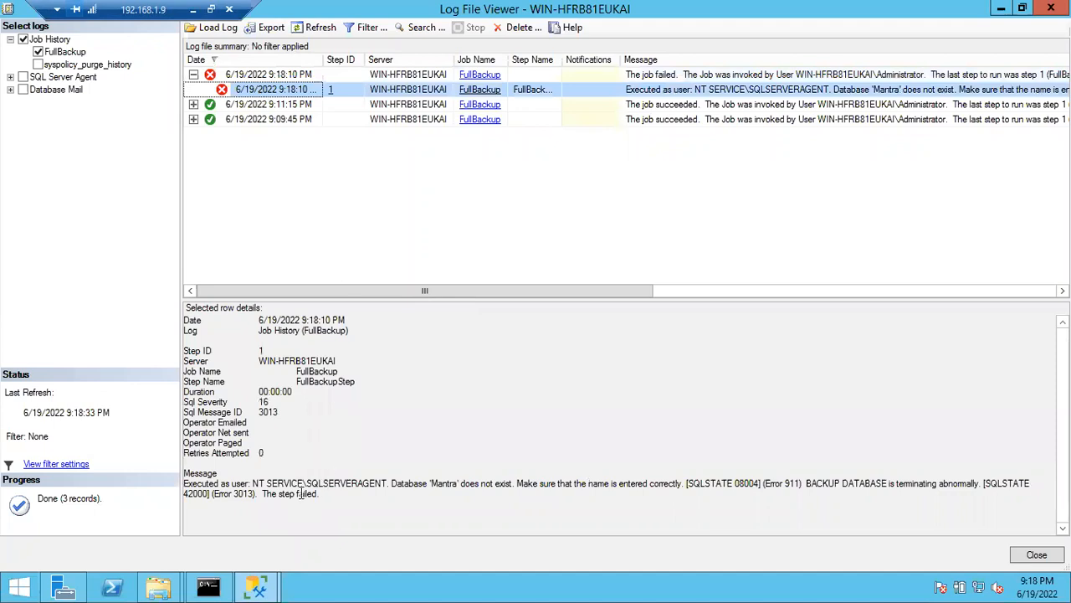
# - Examine the step-level and job-level messages of the 9:18:10 PM run for the cause of failure, and close the job history
pyautogui.click(259, 483)
pyautogui.moveTo(286, 483); pyautogui.dragTo(680, 483)
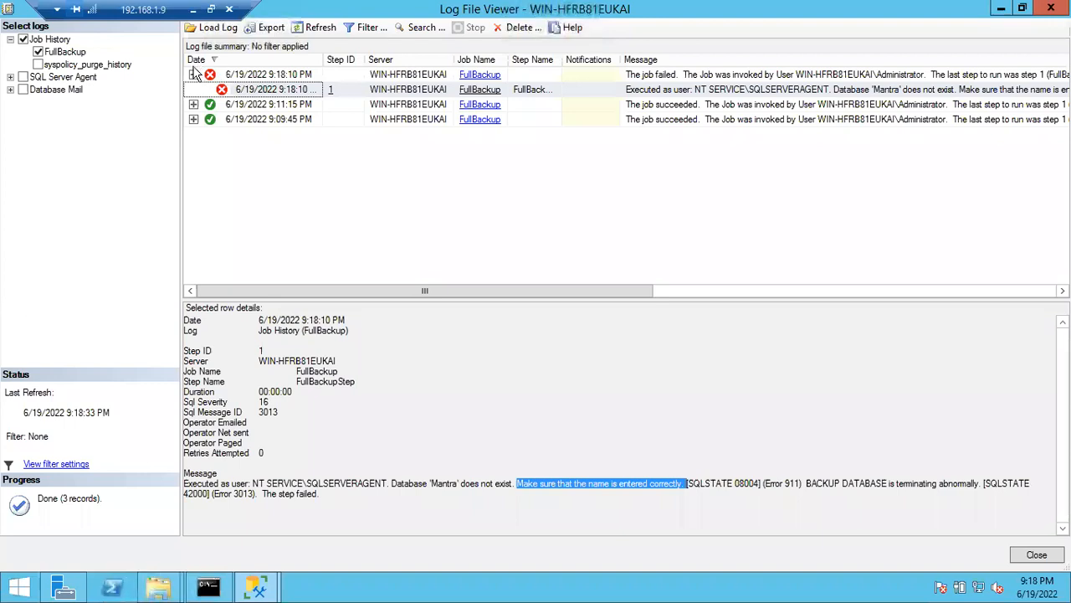
pyautogui.click(252, 76)
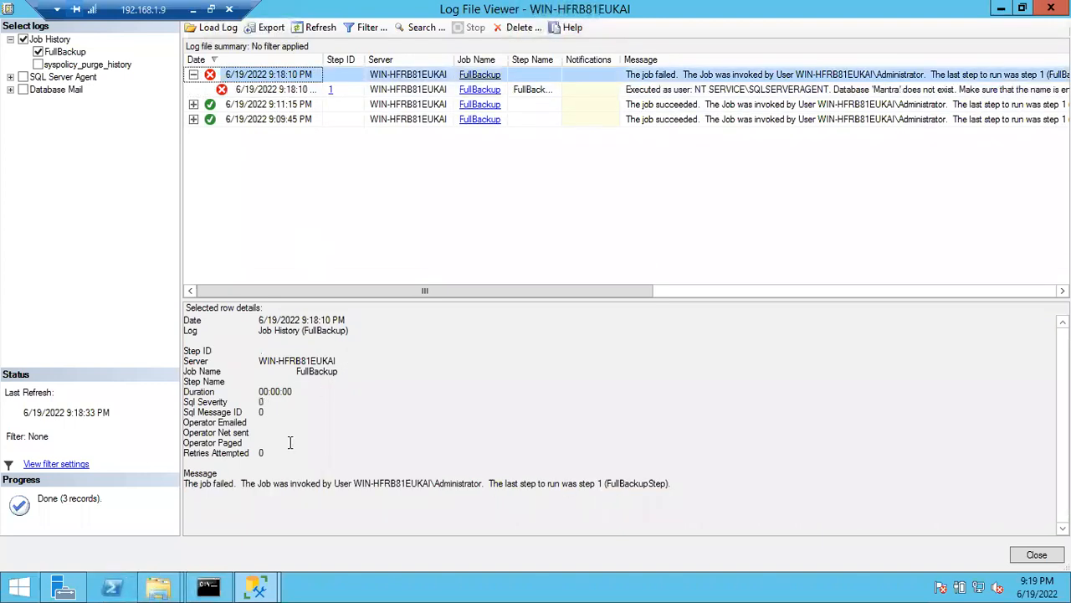
pyautogui.moveTo(218, 473); pyautogui.dragTo(573, 474)
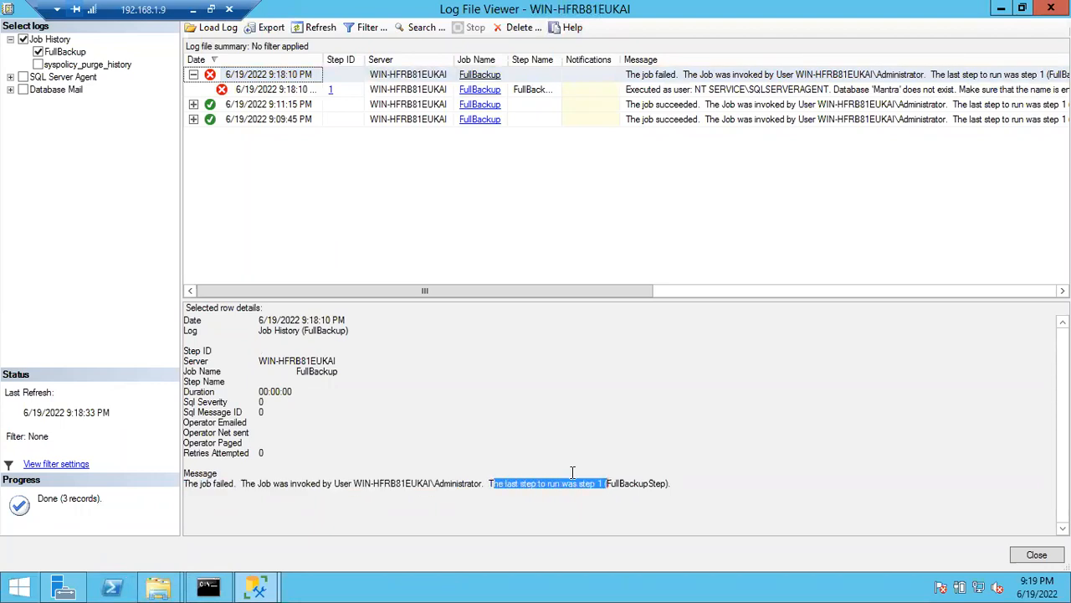
pyautogui.click(259, 90)
pyautogui.moveTo(285, 483); pyautogui.dragTo(561, 483)
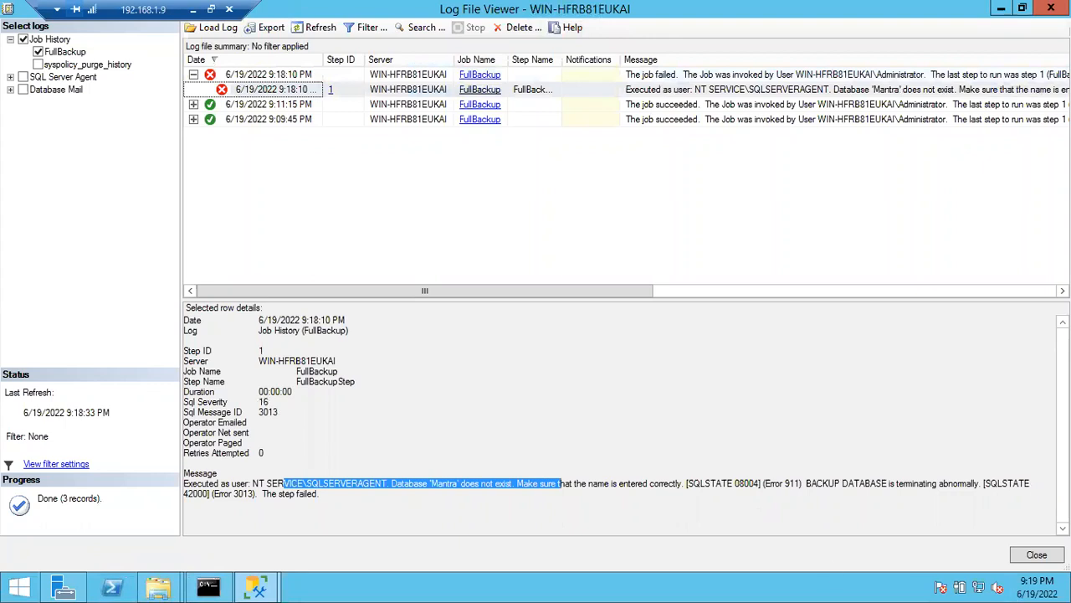
pyautogui.click(1037, 555)
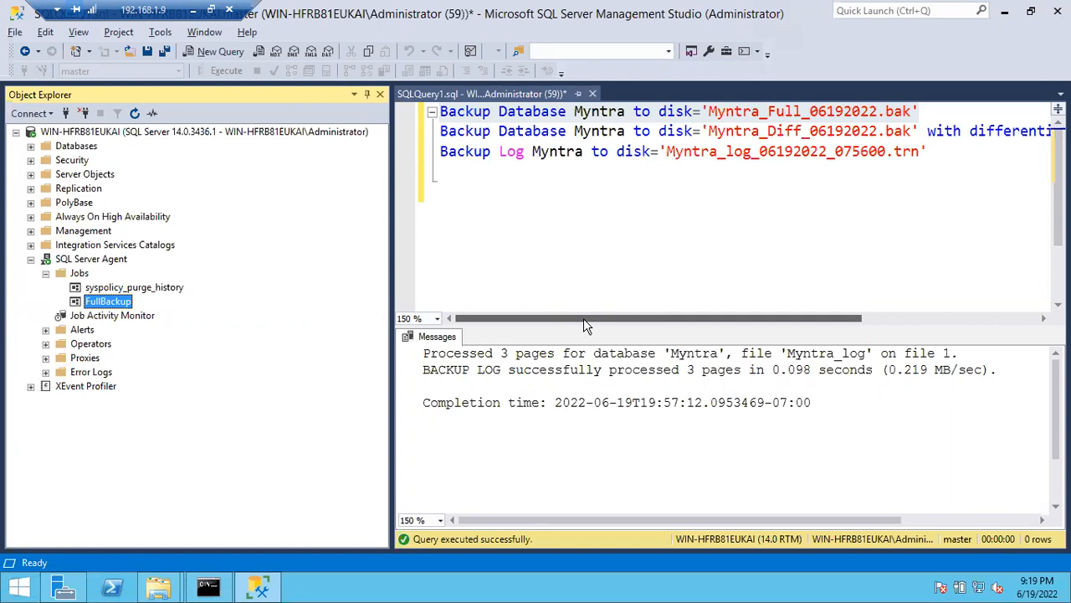
# - Correct the database name in the FullBackup job's FullBackupStep command to Myntra and save the job
pyautogui.doubleClick(123, 303)
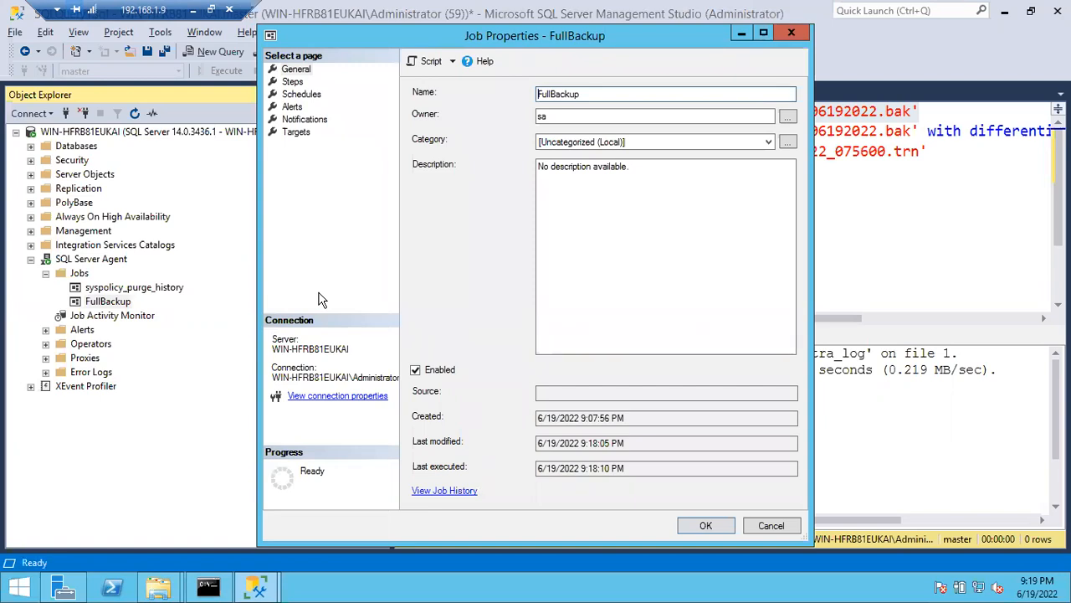
pyautogui.click(293, 83)
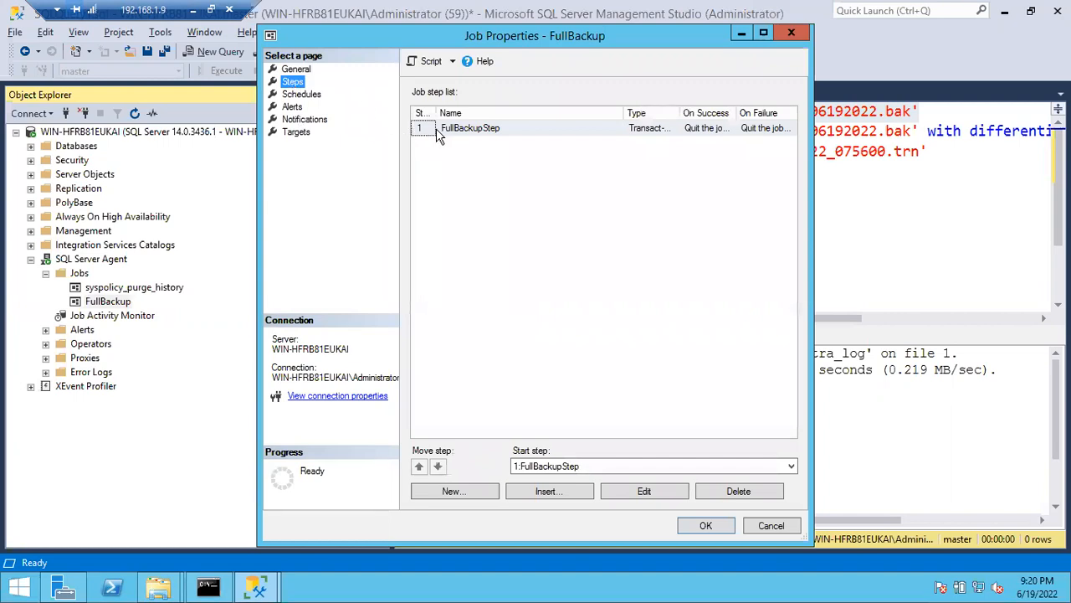
pyautogui.doubleClick(490, 132)
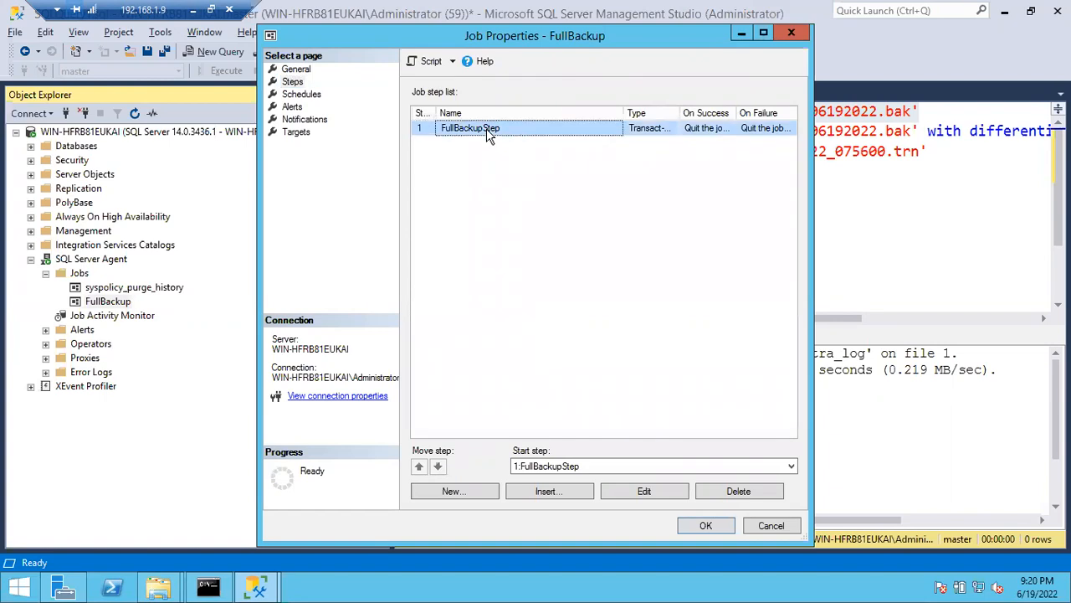
pyautogui.click(587, 240)
pyautogui.press('BackSpace')
pyautogui.write('y')
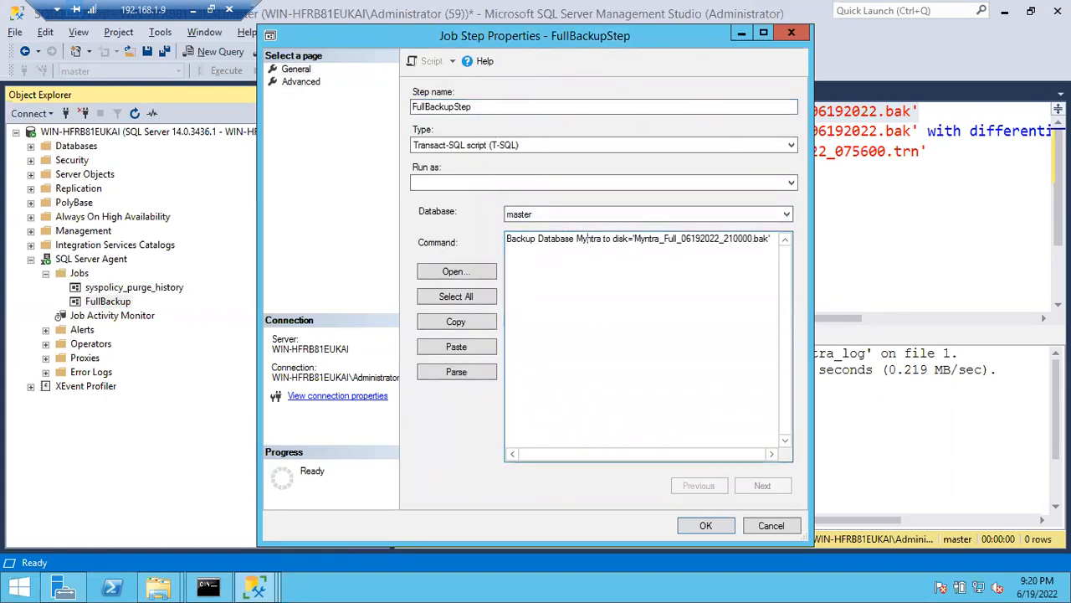
pyautogui.click(695, 529)
pyautogui.click(695, 528)
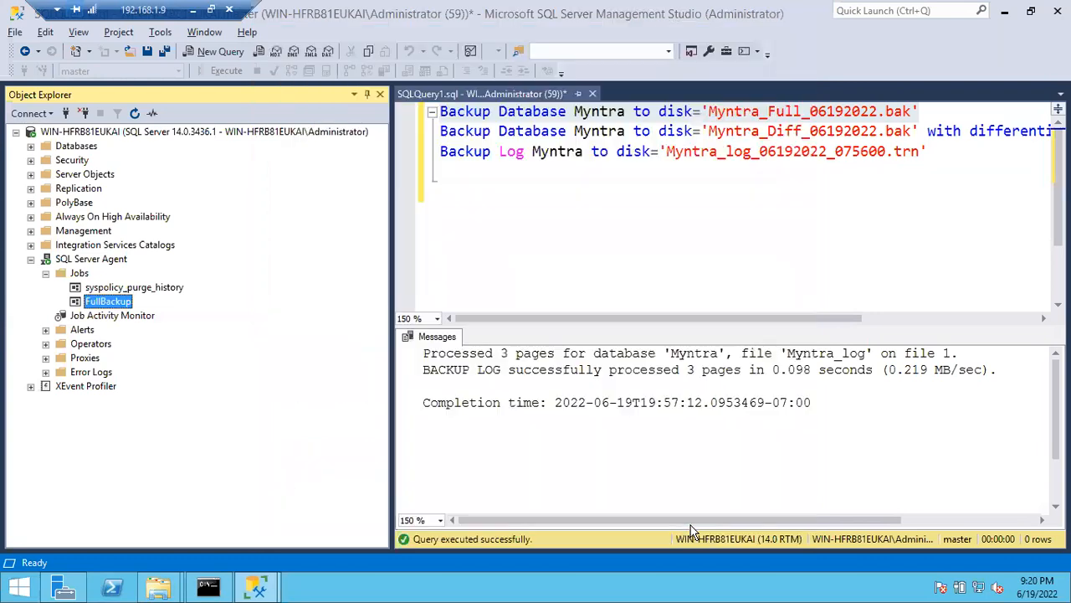
# - Run the corrected FullBackup job and close the job start dialog
pyautogui.rightClick(100, 306)
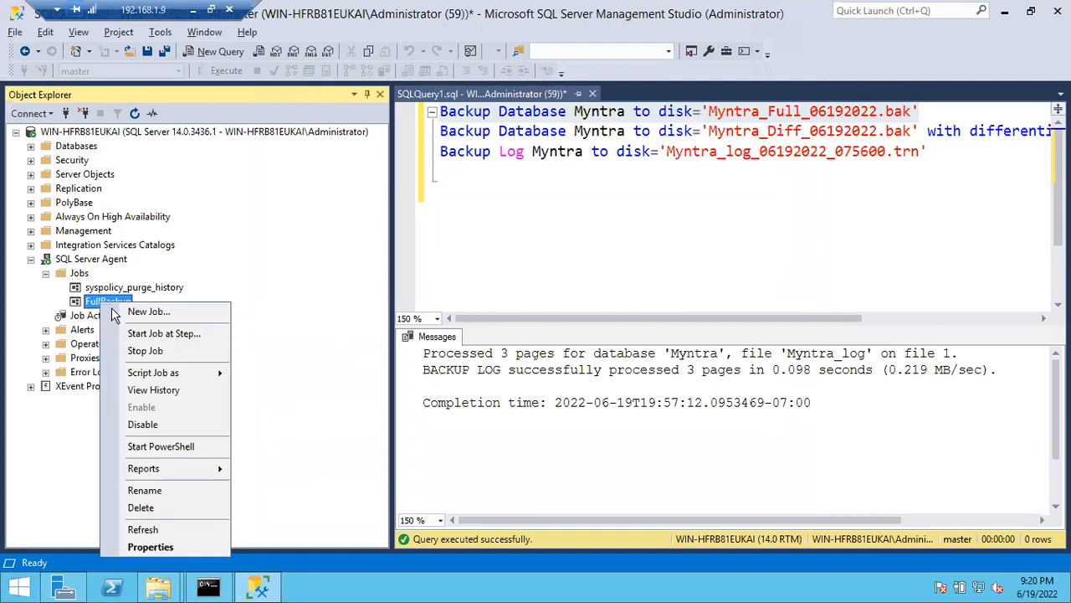
pyautogui.click(146, 334)
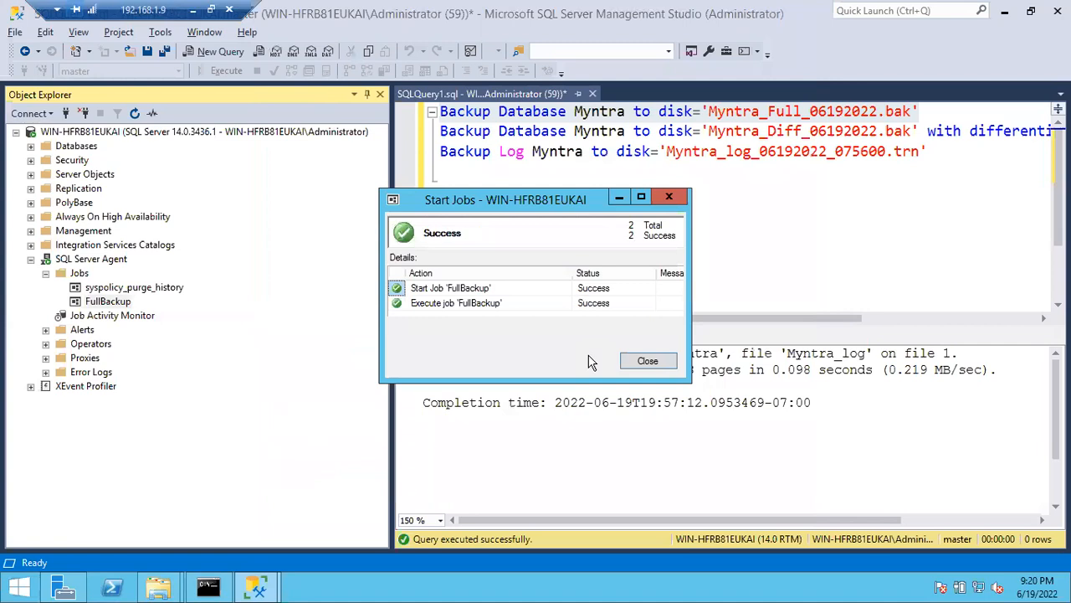
pyautogui.click(650, 361)
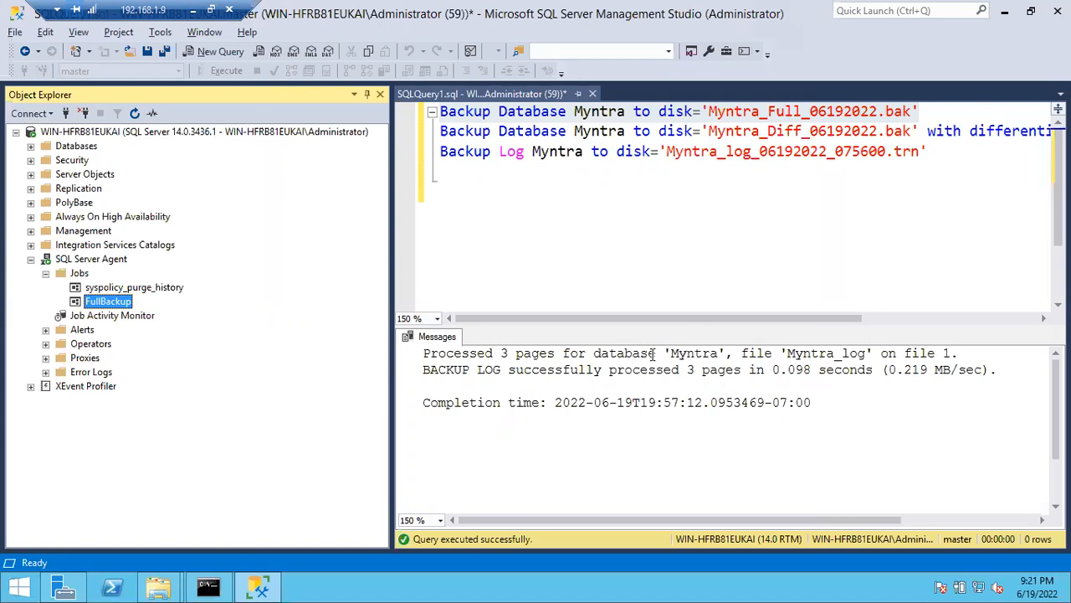
# - Check the step entry of the 6/19/2022 9:20:20 PM run in the FullBackup job history and close the log viewer
pyautogui.rightClick(122, 306)
pyautogui.click(172, 386)
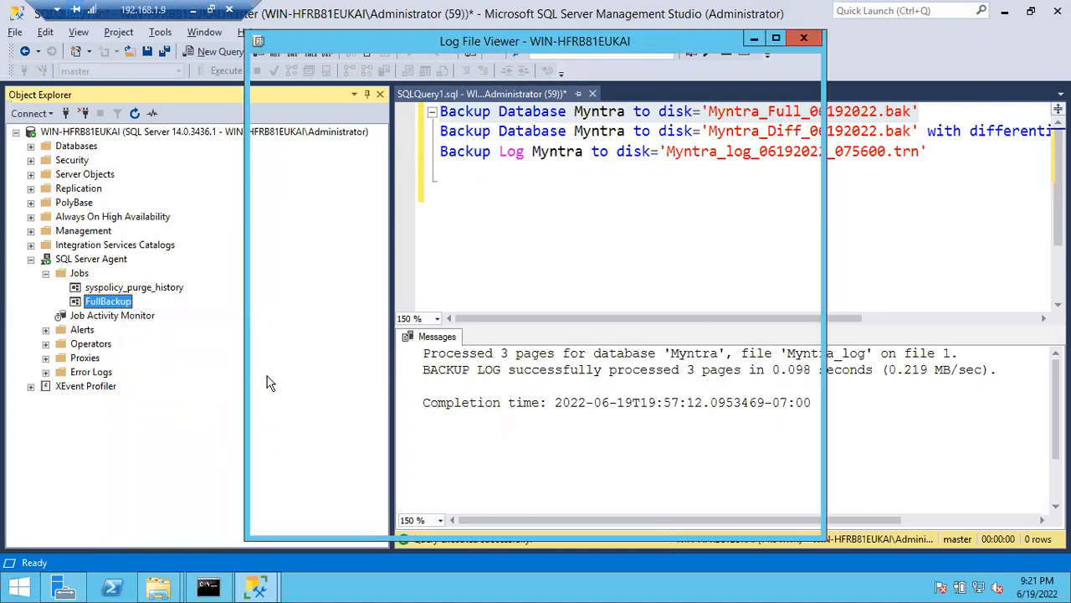
pyautogui.click(444, 110)
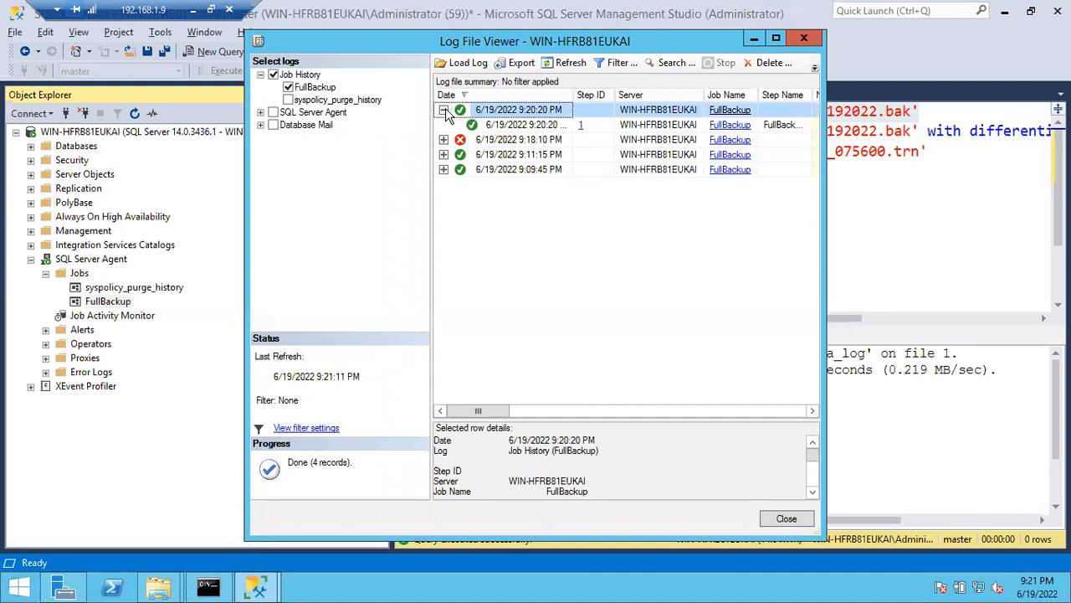
pyautogui.click(515, 125)
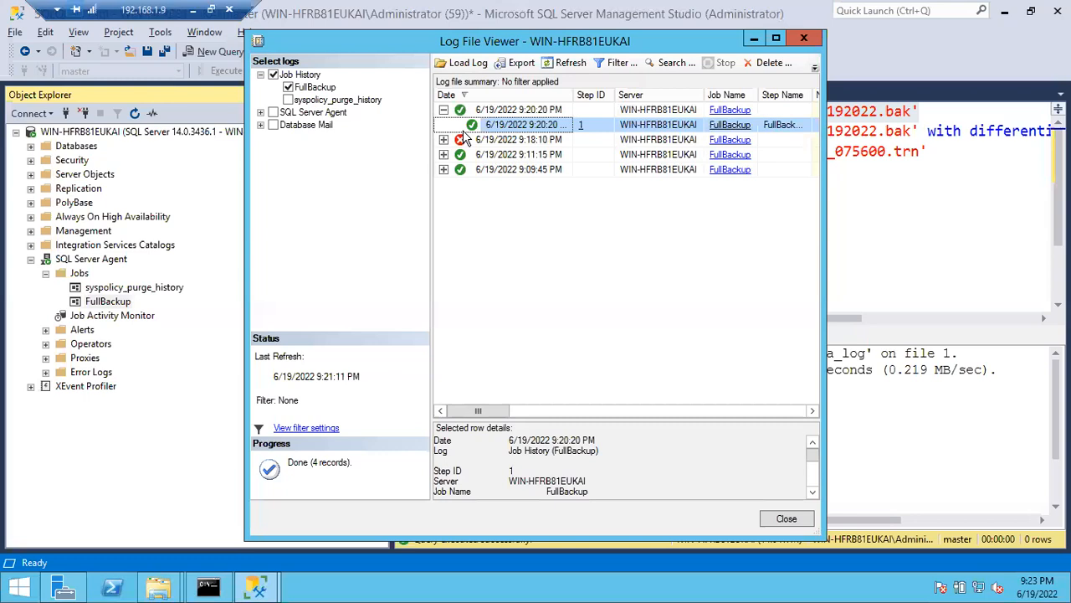
pyautogui.click(786, 520)
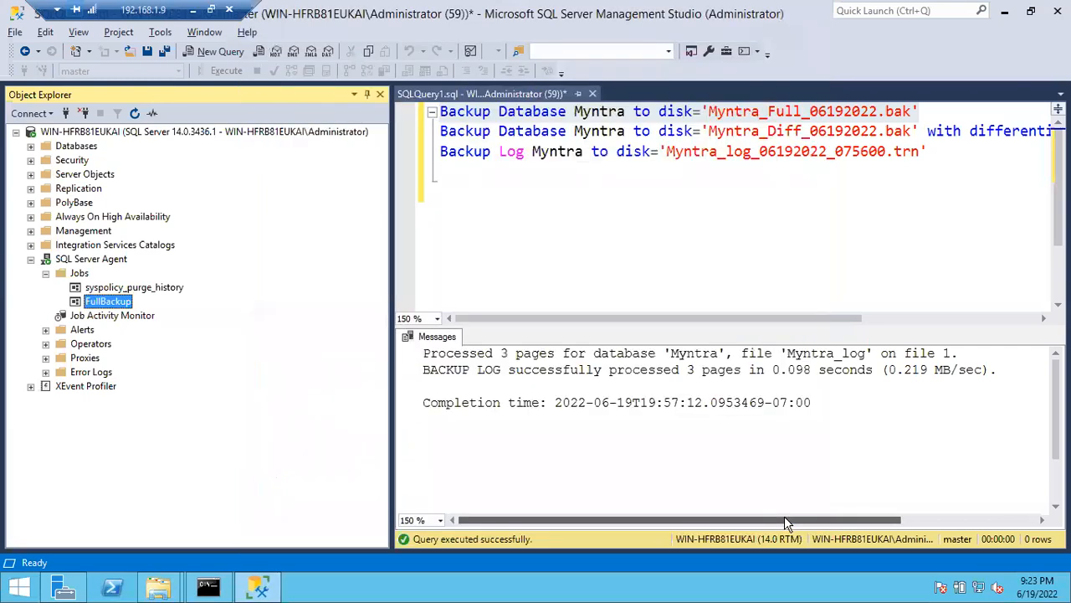
pyautogui.click(83, 330)
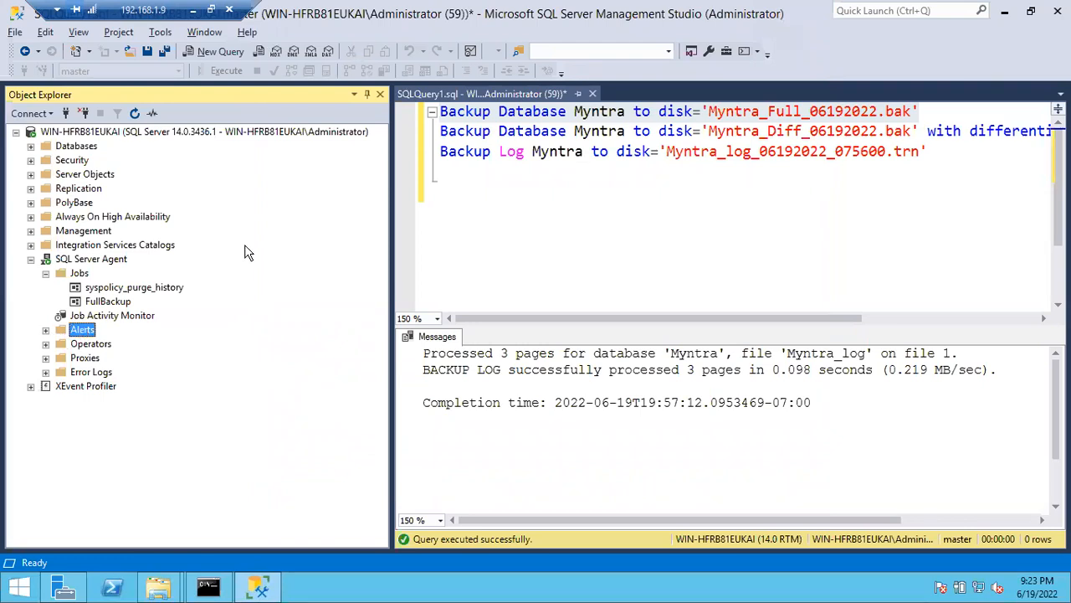
# - Switch to the Notepad notes and add the line "Next Friday 7PM IST" below the job list, separated by a blank line
pyautogui.click(192, 10)
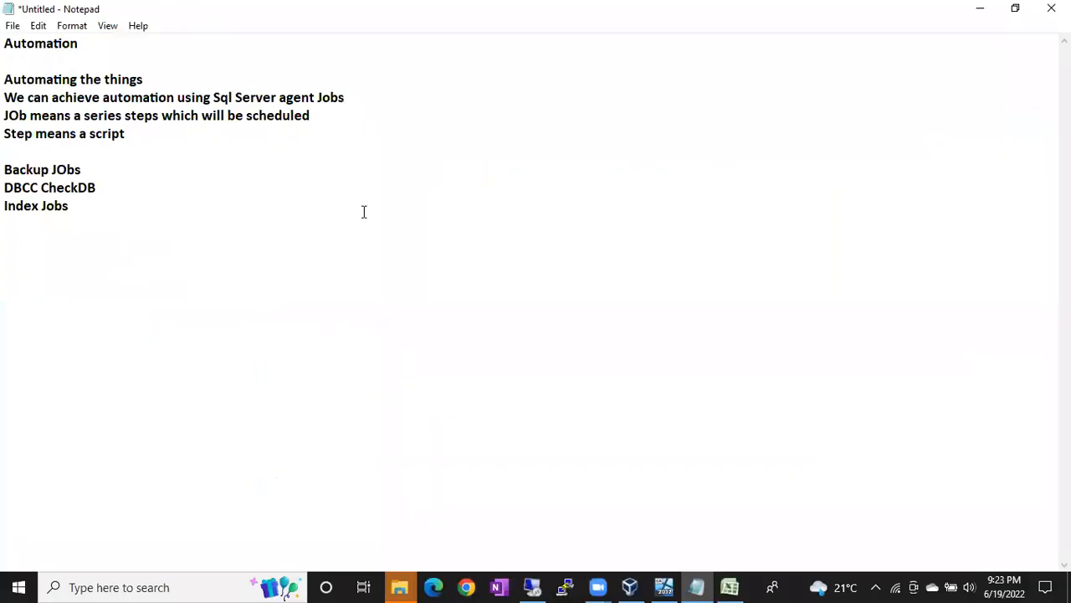
pyautogui.press('Return')
pyautogui.press('Return')
pyautogui.write('Next Friday 7P')
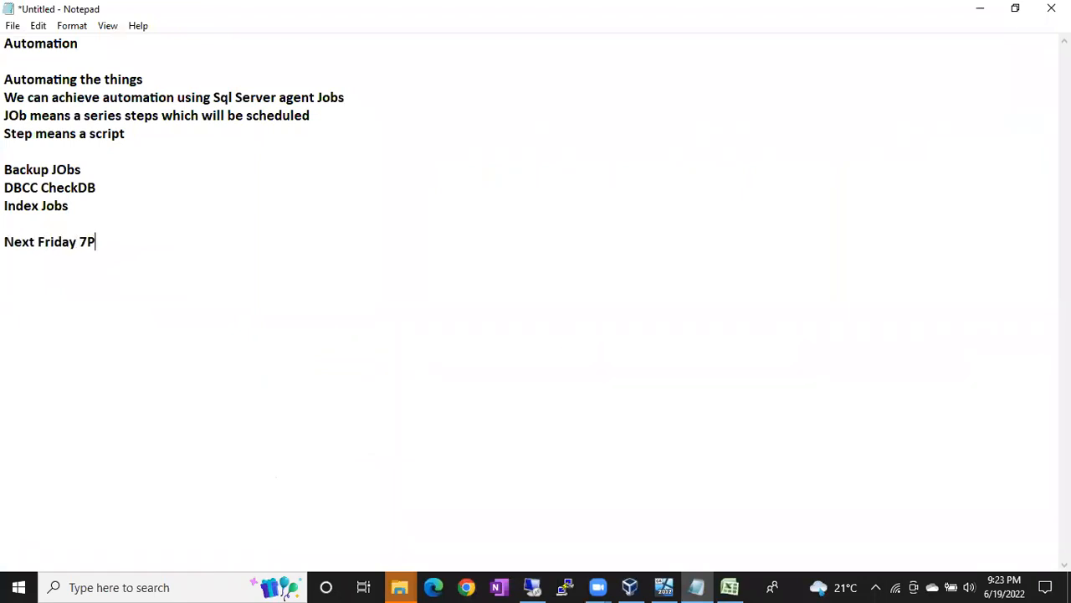
pyautogui.write('M IST')
pyautogui.press('Return')
pyautogui.click(529, 588)
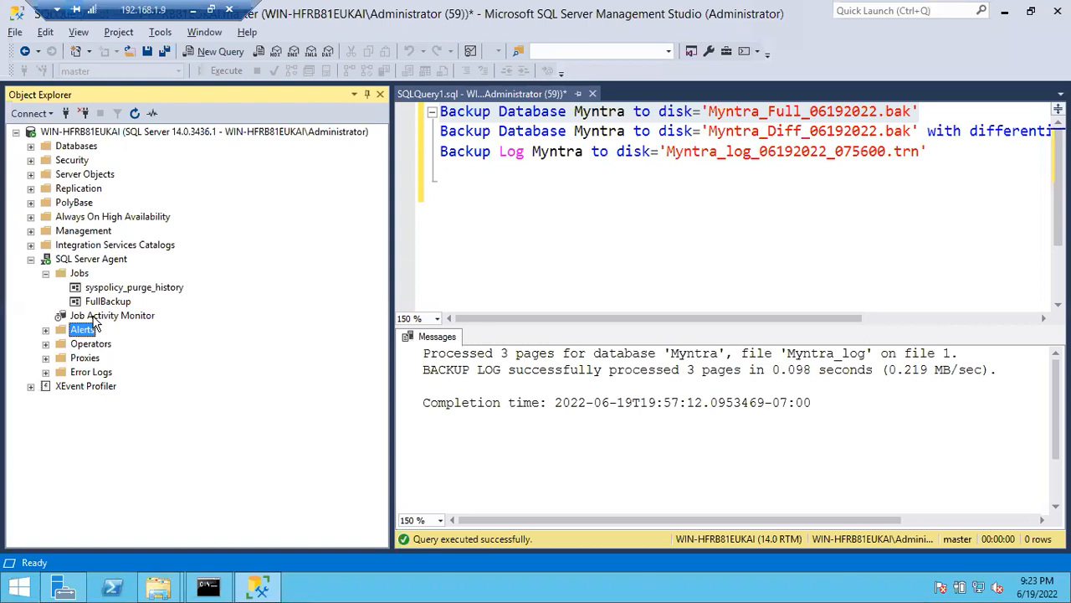
pyautogui.click(192, 11)
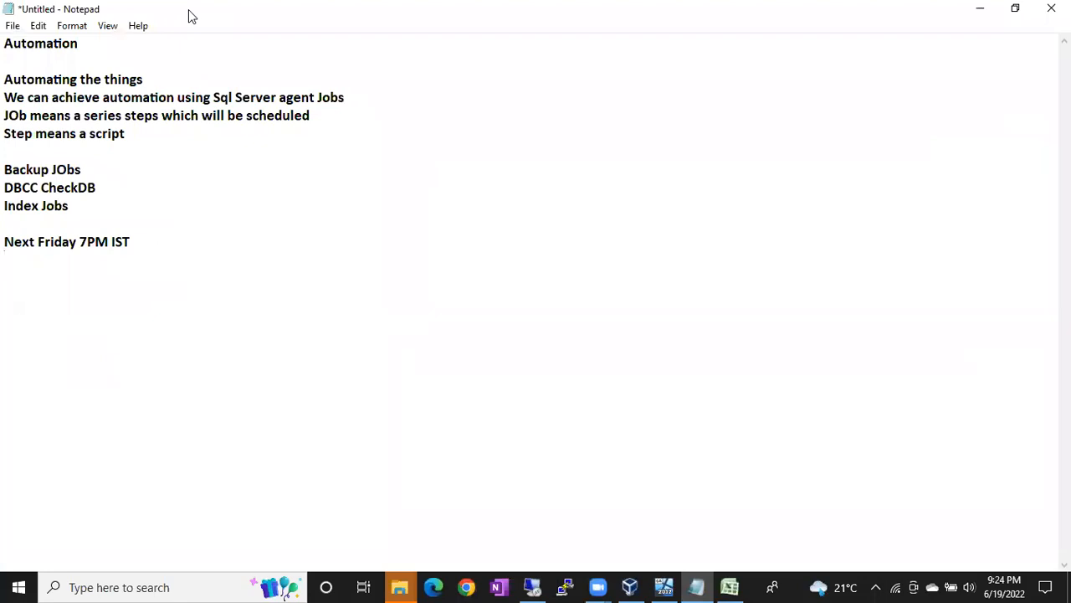